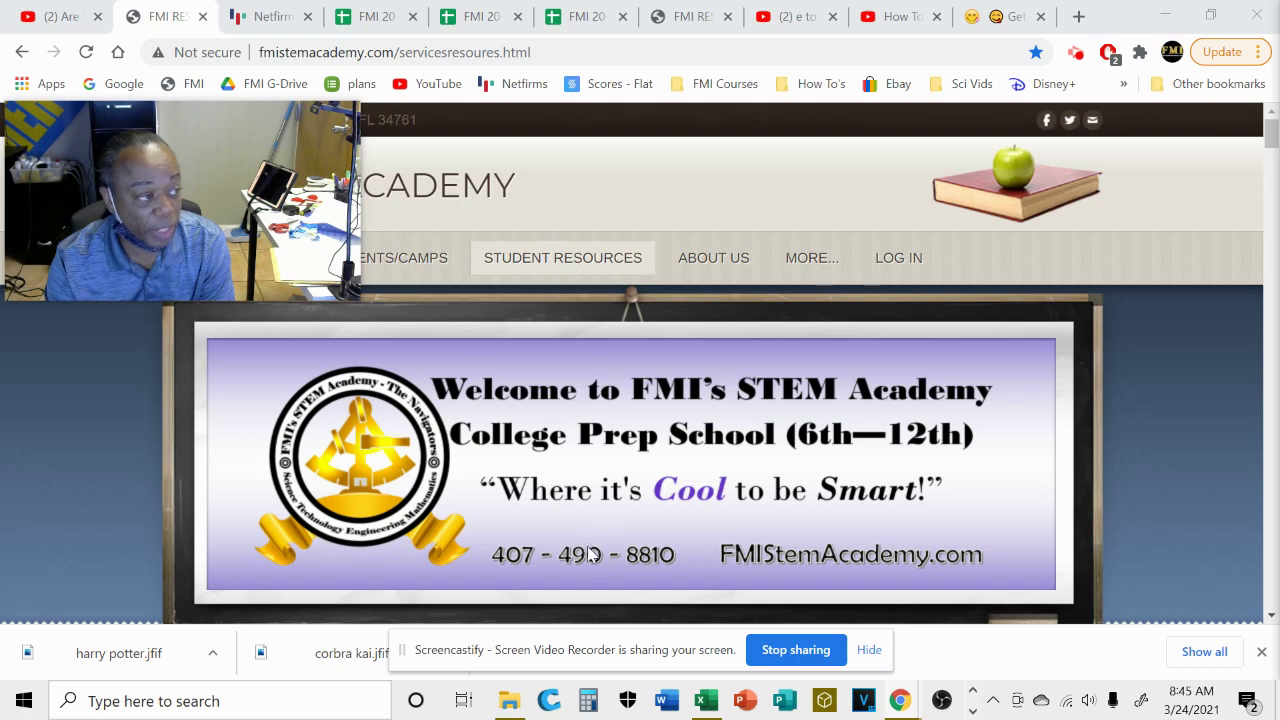
Scroll the FMI Student Resources page down to the Khan Academy Math Level 5–8 topic links.
scroll(576, 514, "down", 10)
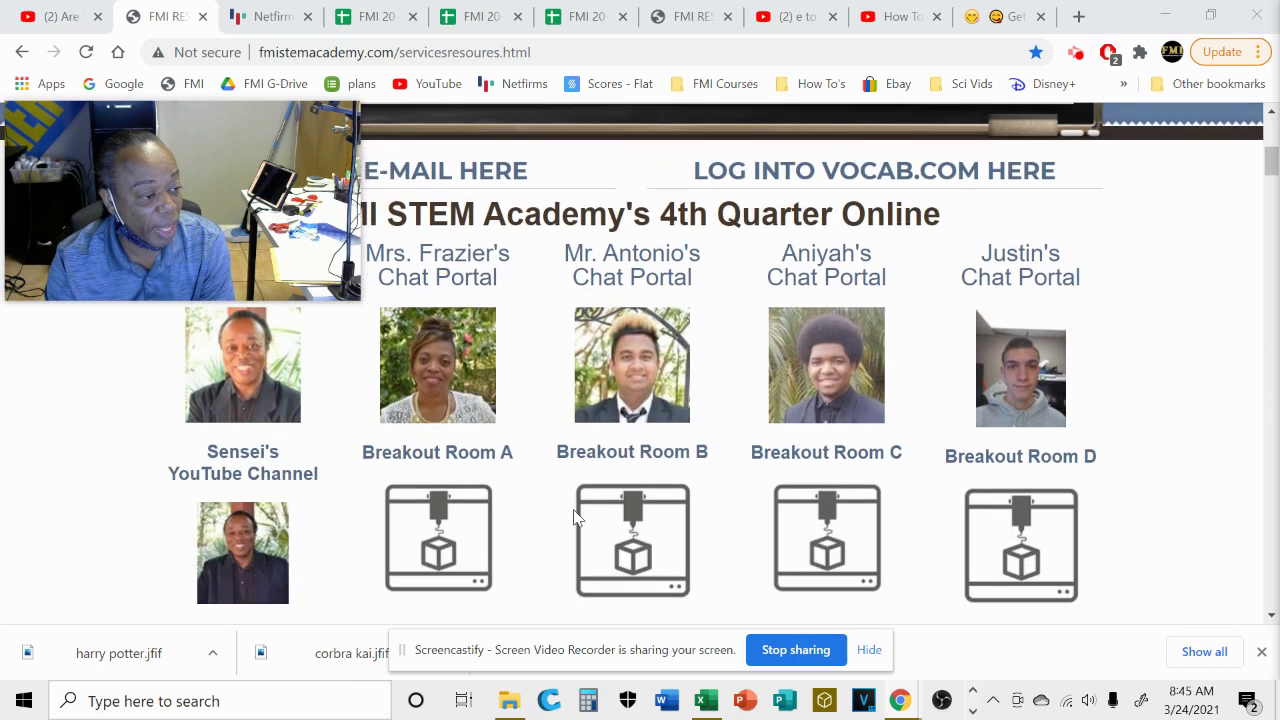
scroll(576, 519, "down", 15)
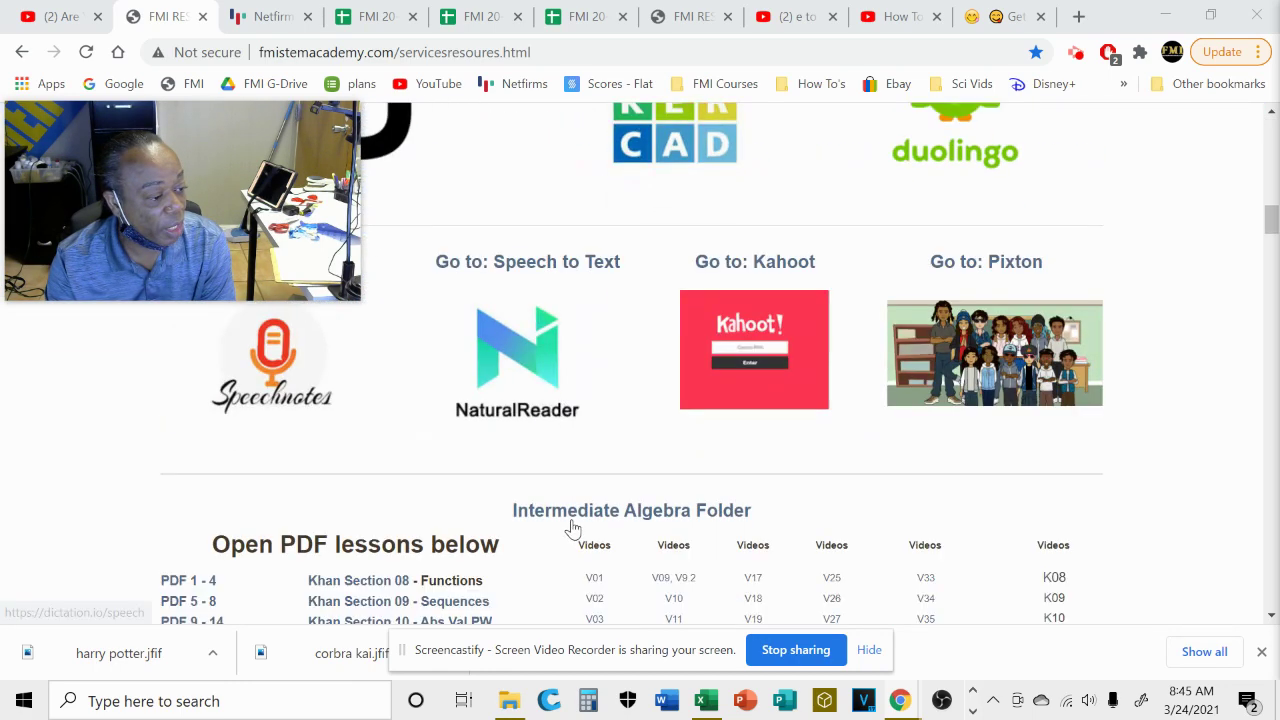
scroll(575, 527, "down", 15)
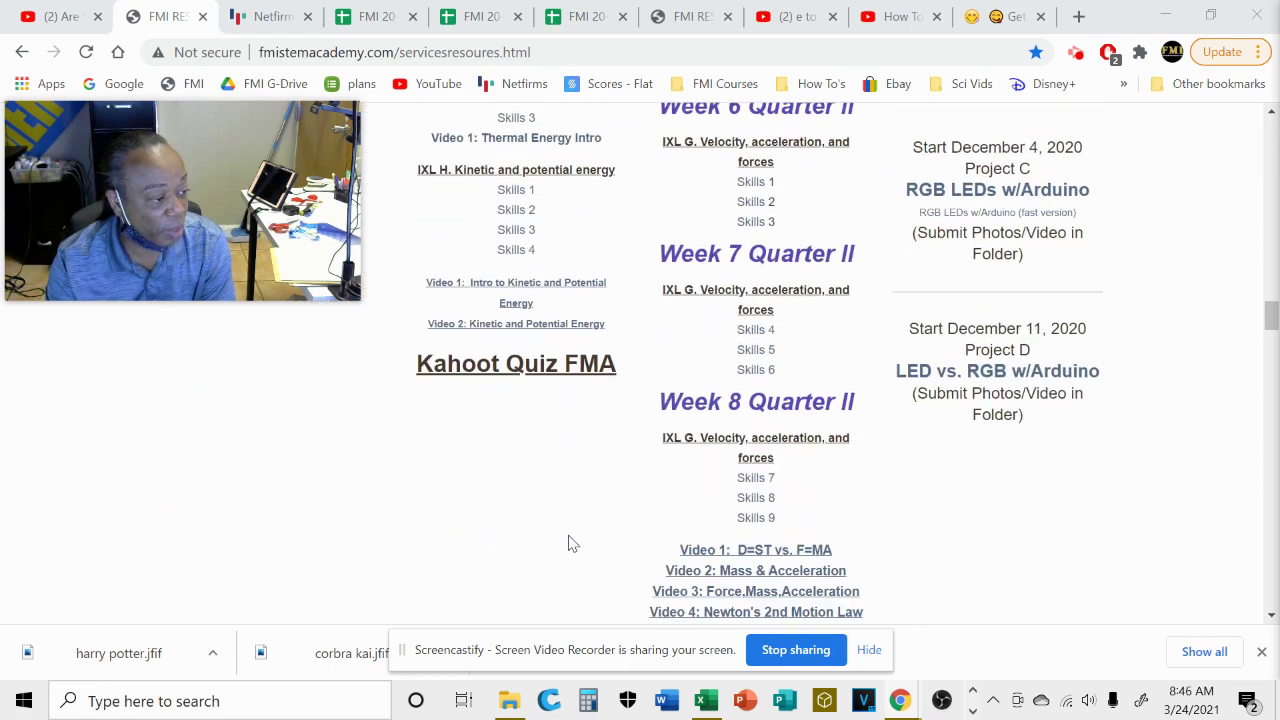
scroll(565, 540, "down", 15)
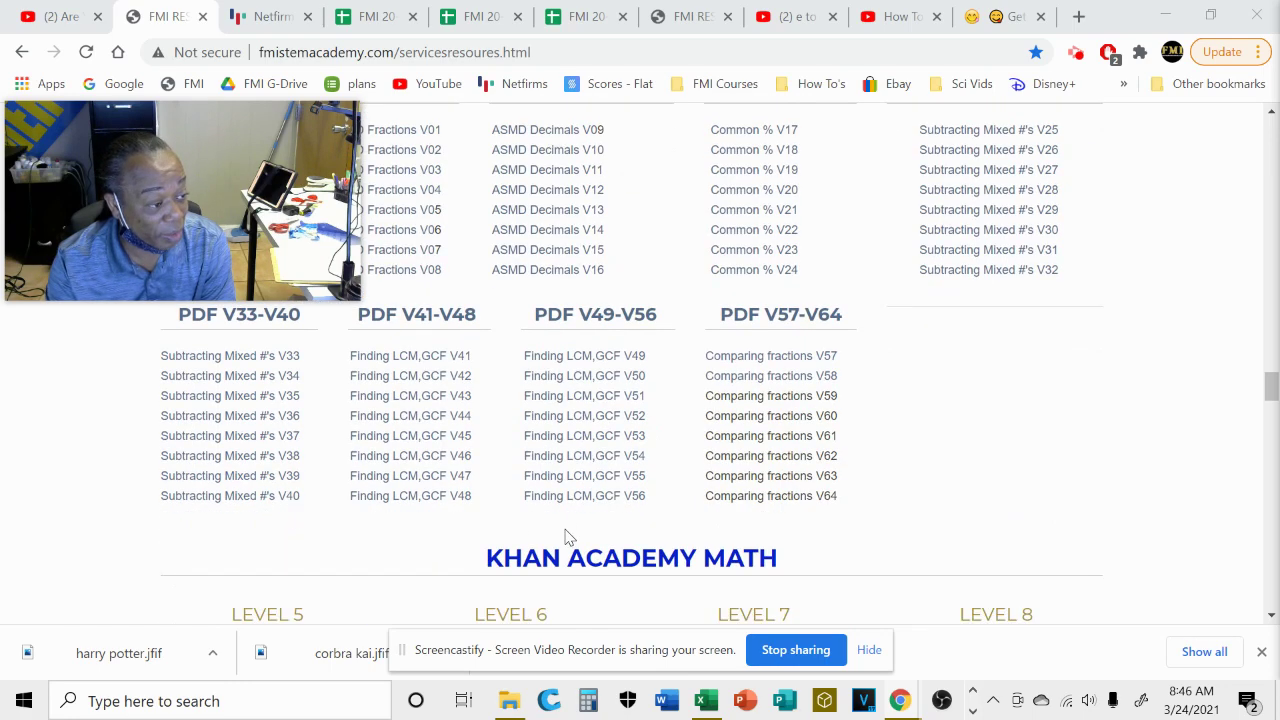
scroll(567, 529, "up", 1)
scroll(567, 515, "down", 4)
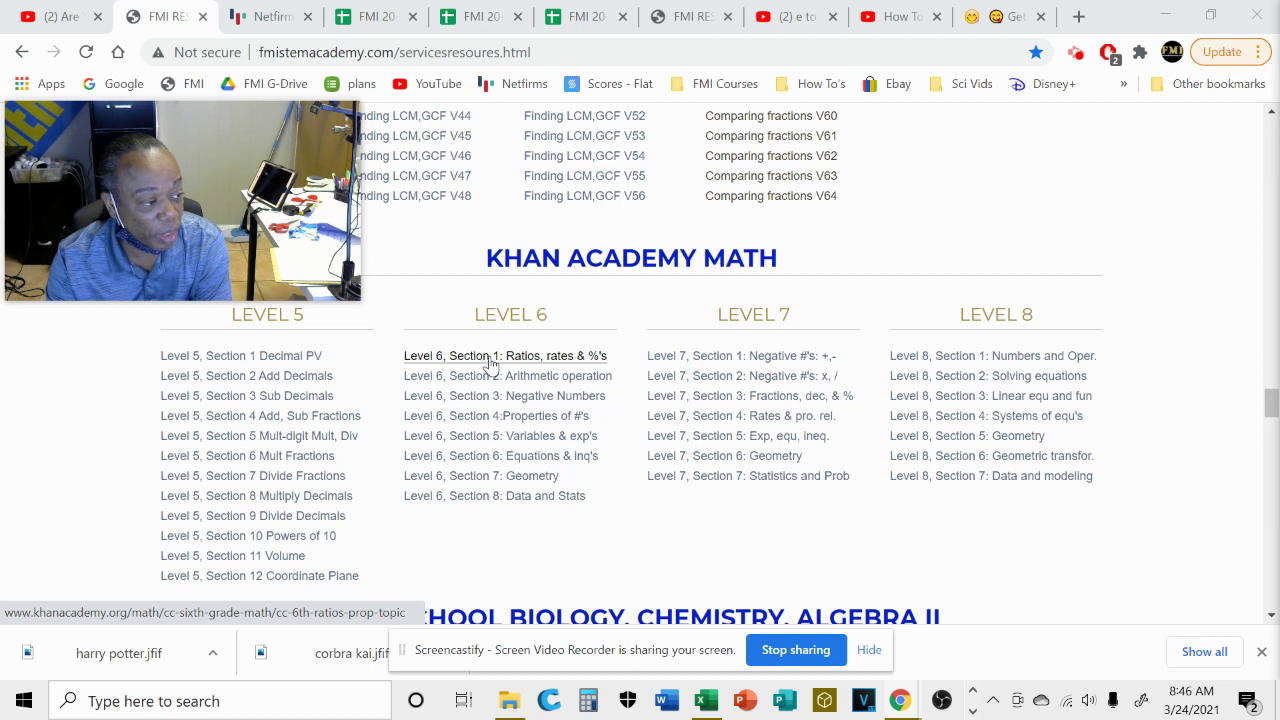
Open the 'Level 6, Section 1: Ratios, rates & %'s' unit and browse its Intro to ratios and Equivalent ratios lessons.
left_click(490, 357)
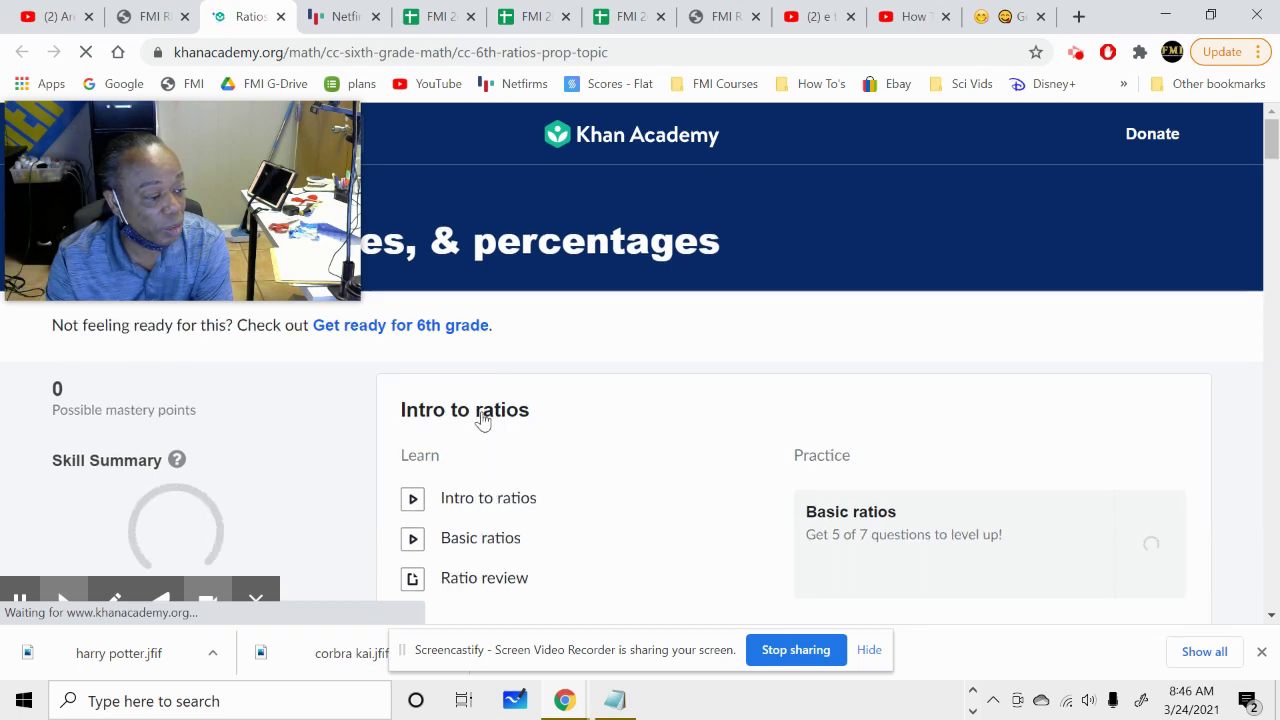
scroll(565, 438, "down", 4)
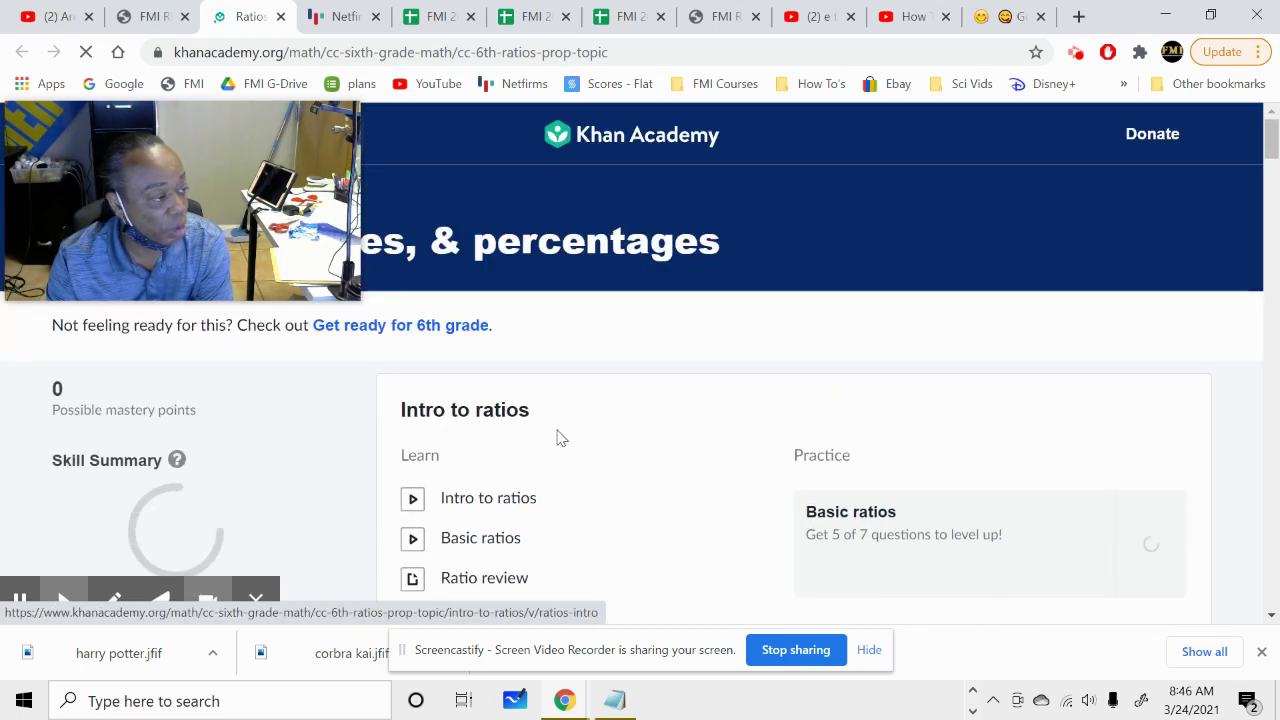
scroll(625, 450, "down", 2)
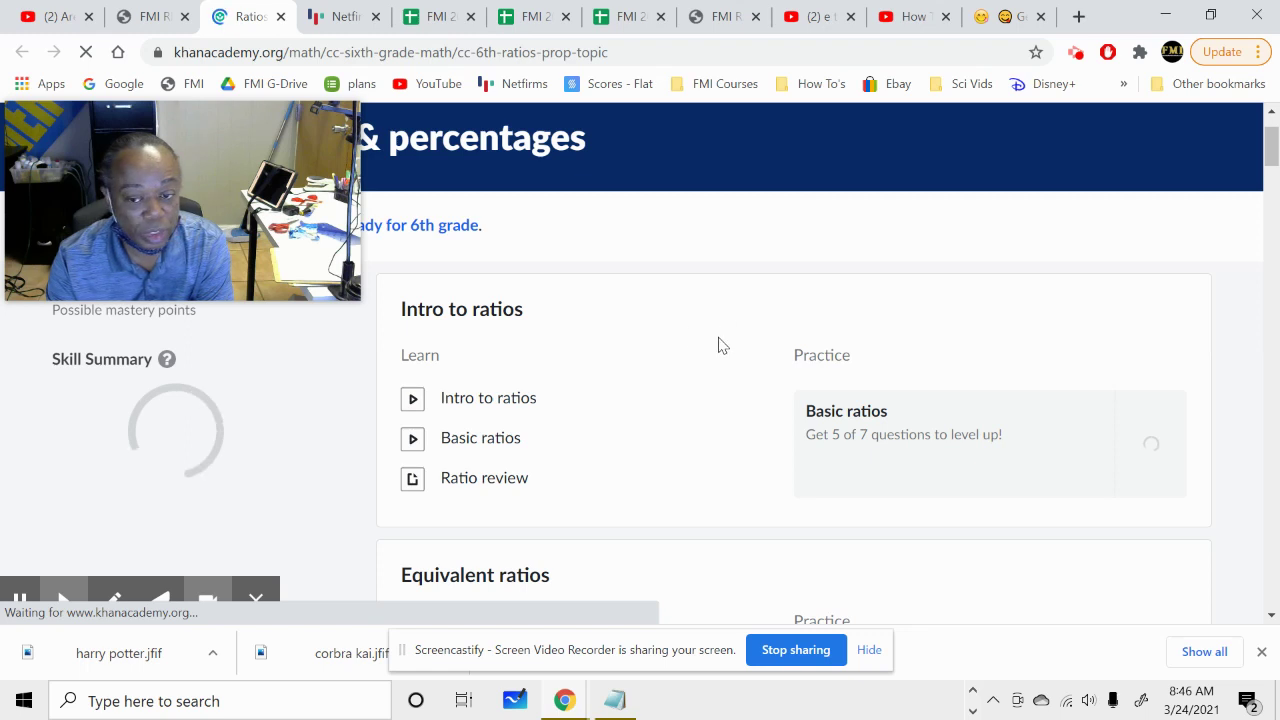
scroll(769, 429, "down", 1)
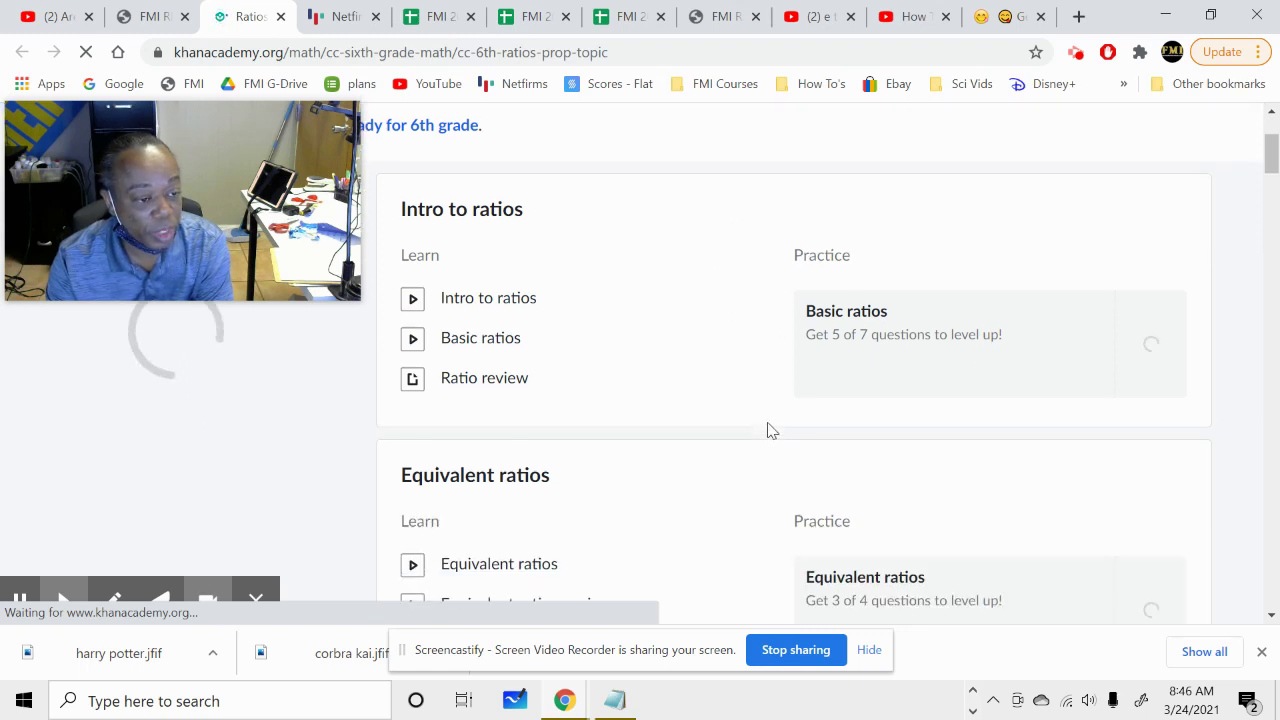
scroll(940, 373, "down", 1)
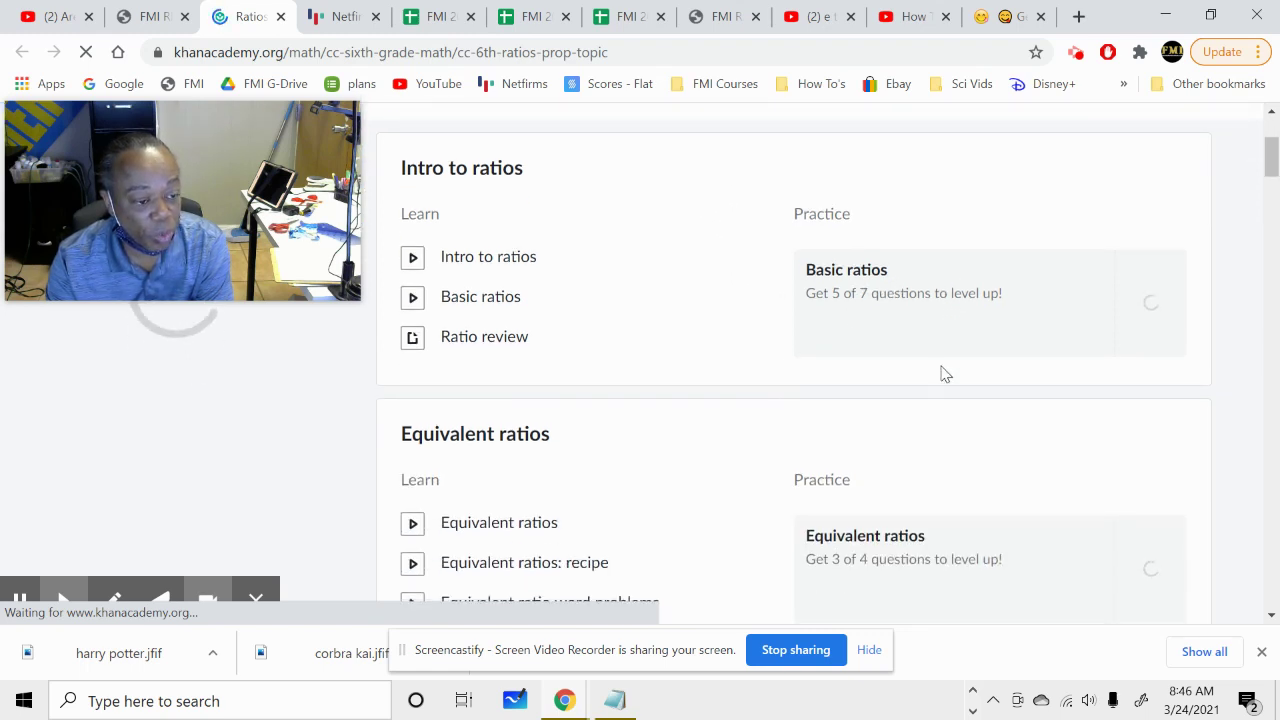
scroll(940, 373, "down", 1)
scroll(900, 404, "down", 1)
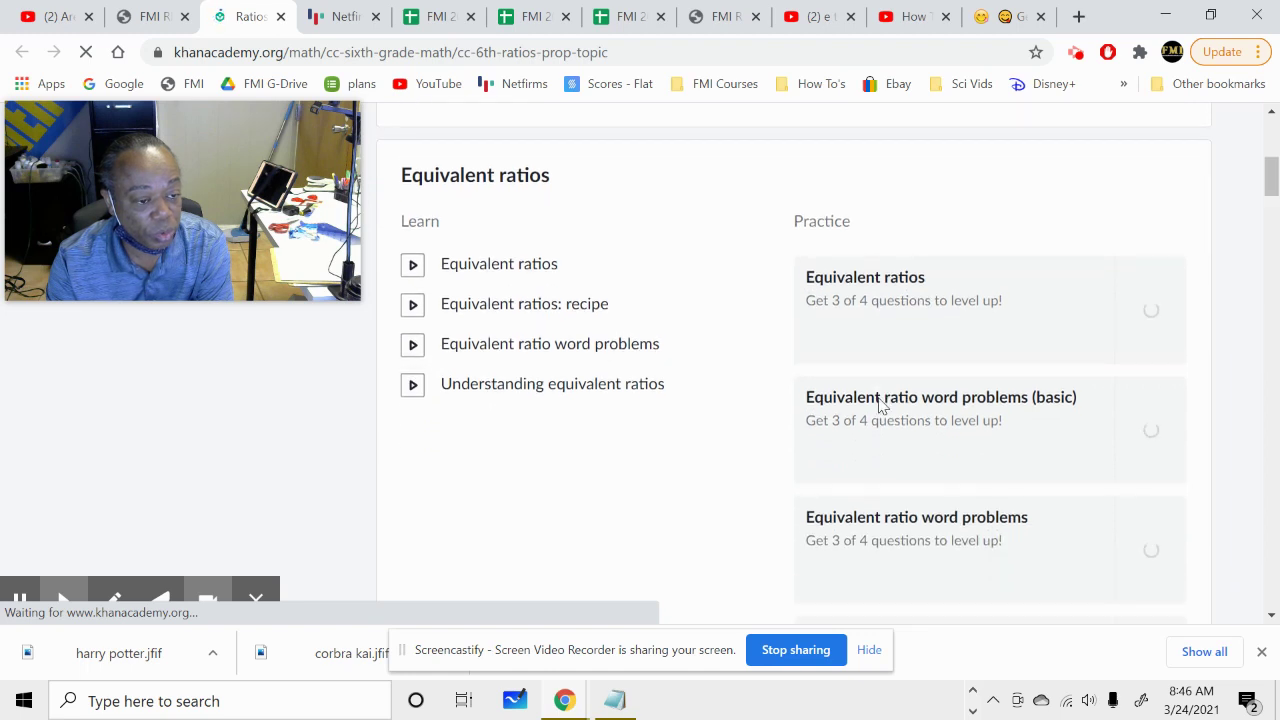
scroll(900, 410, "down", 2)
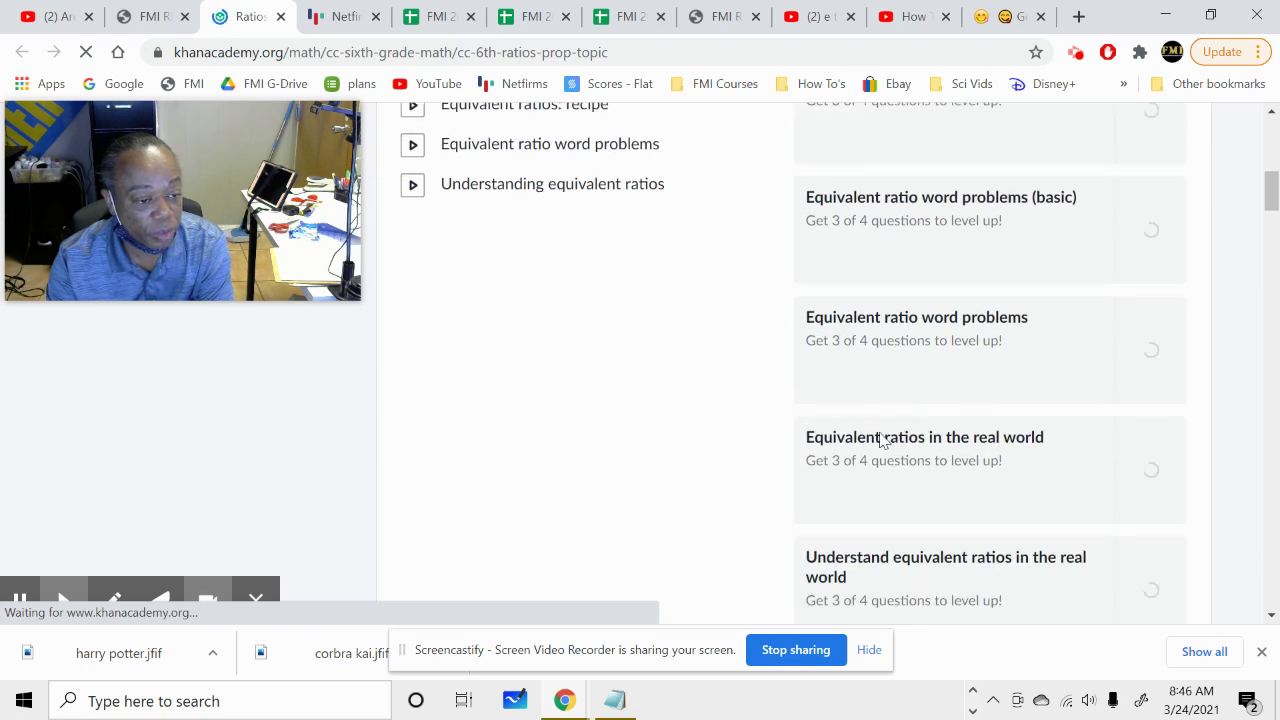
scroll(868, 562, "down", 3)
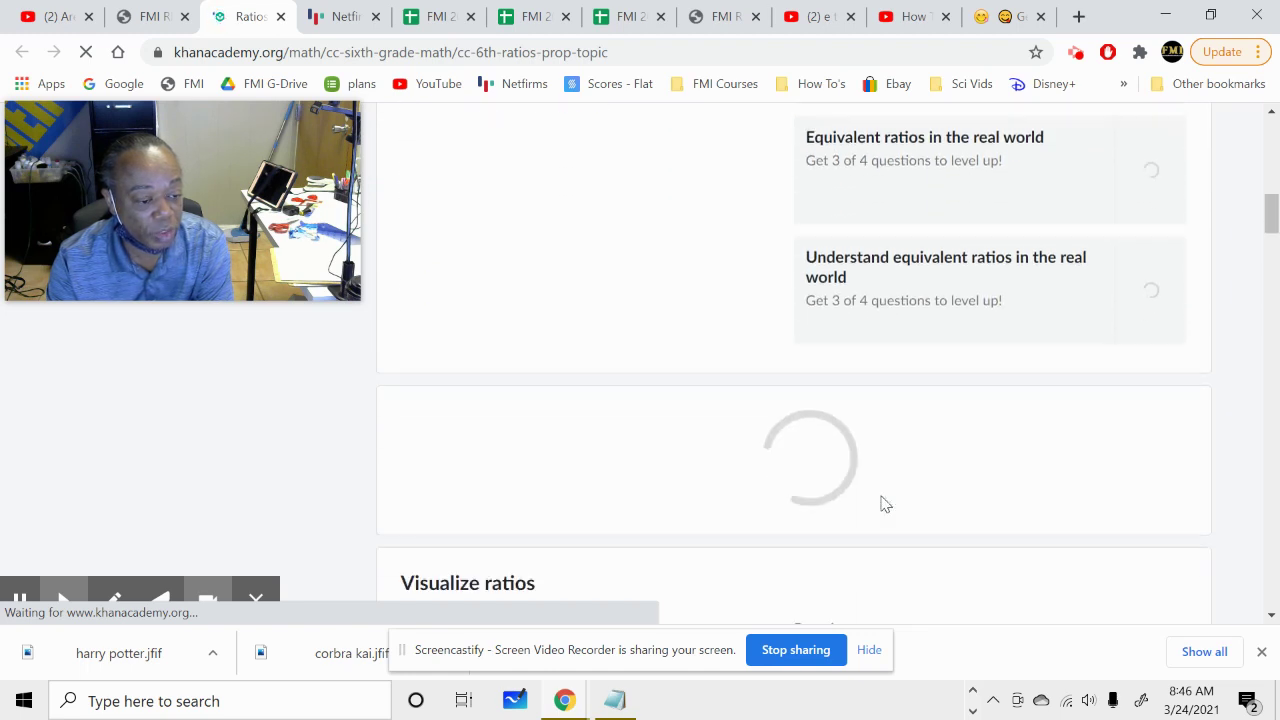
scroll(884, 432, "up", 6)
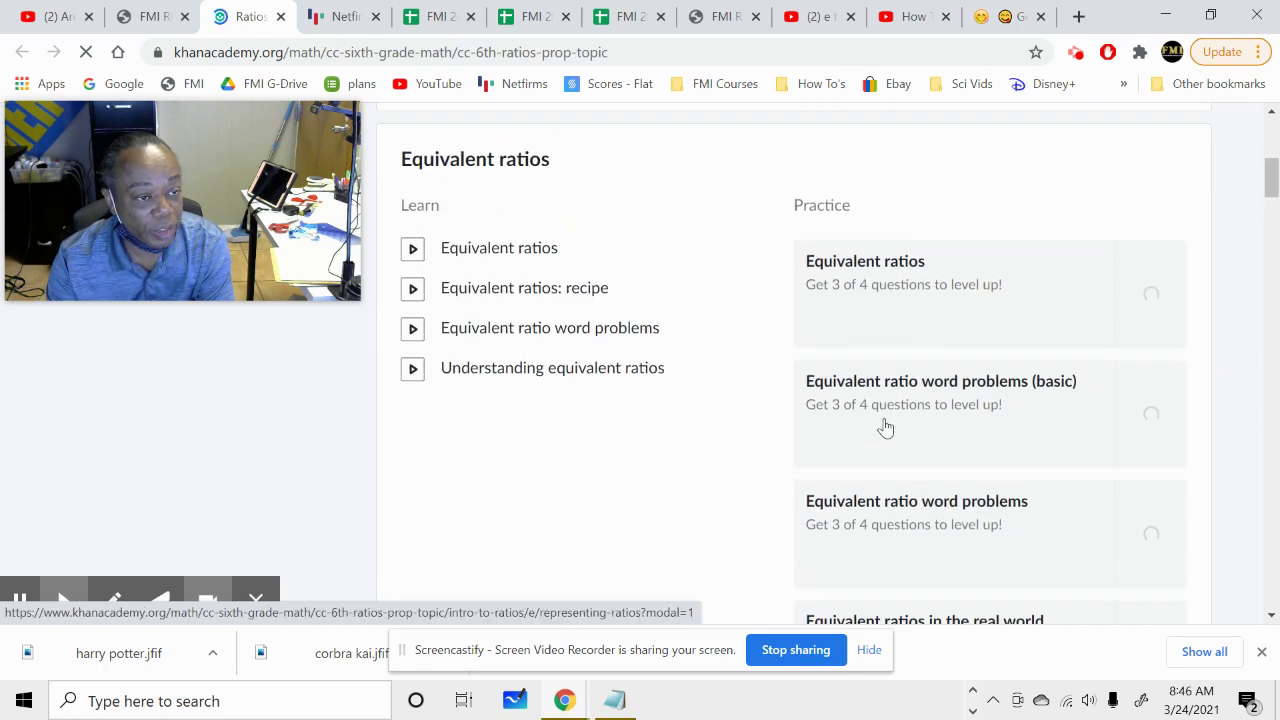
scroll(884, 432, "up", 3)
scroll(883, 437, "down", 1)
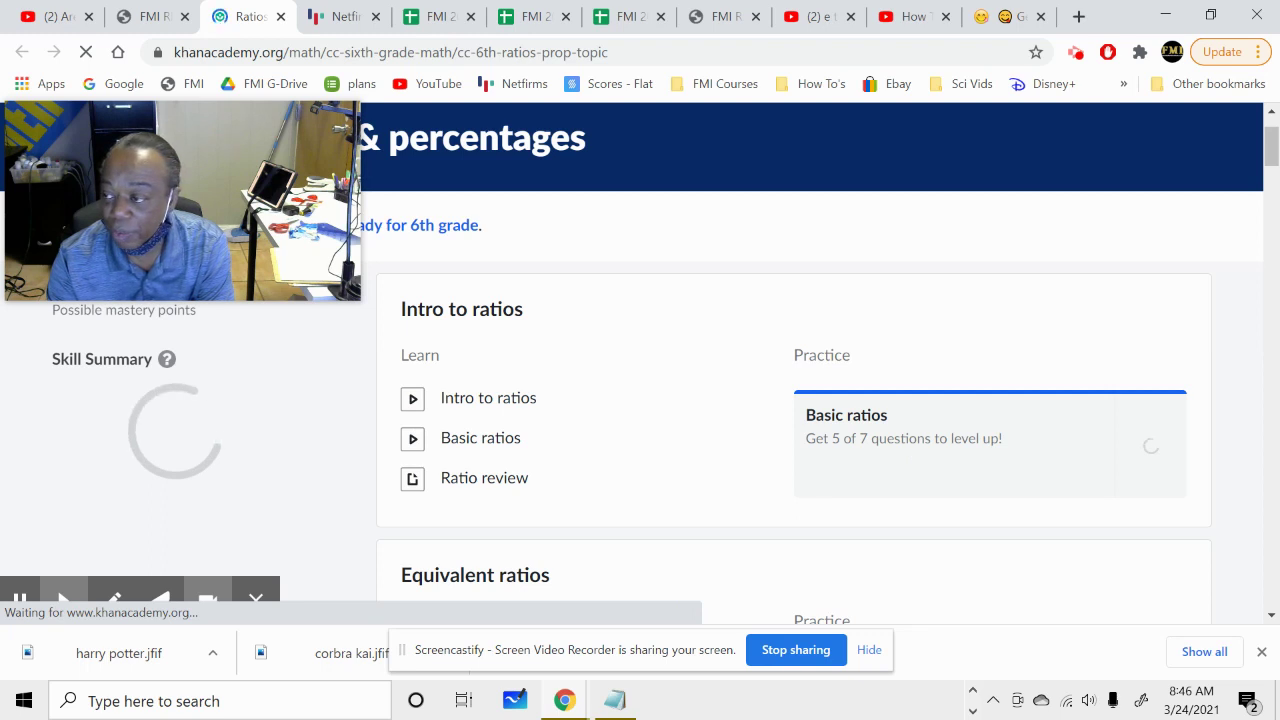
Select the 6, 1 and 01 parts of code 6.1.01 in Notepad, then slide the note off-screen right.
left_click(614, 700)
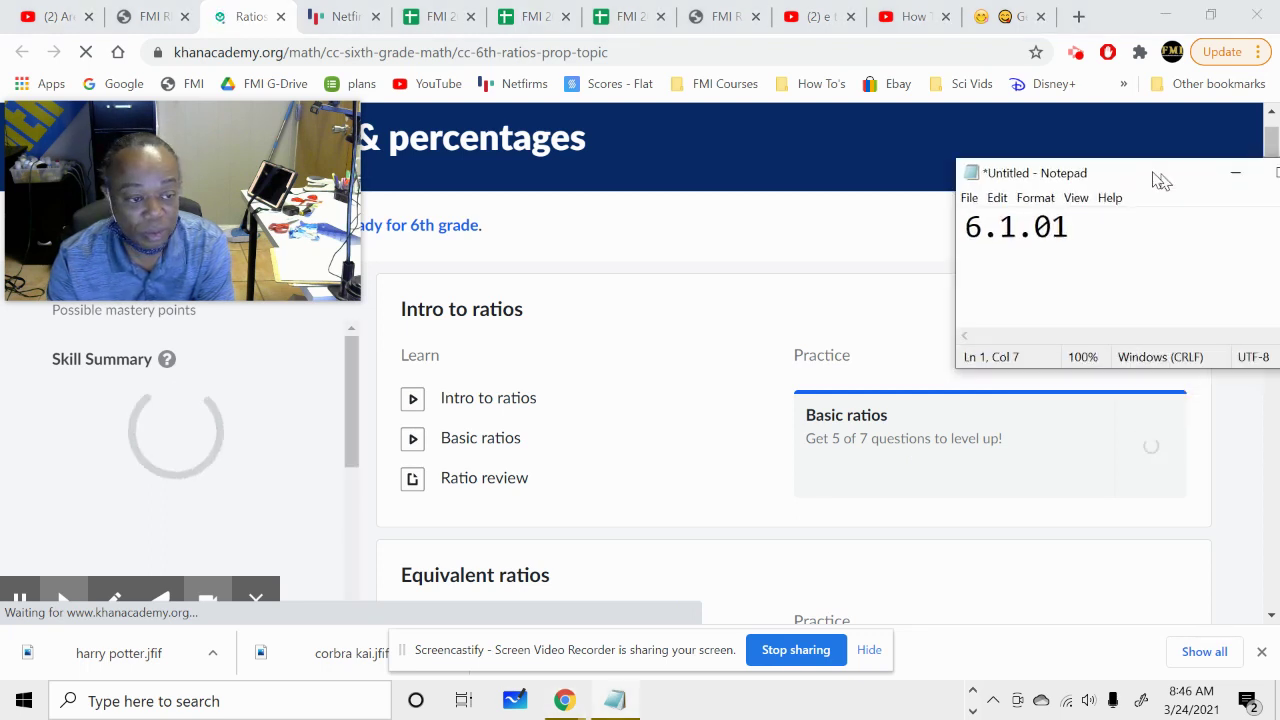
left_click_drag(1154, 177, 1009, 175)
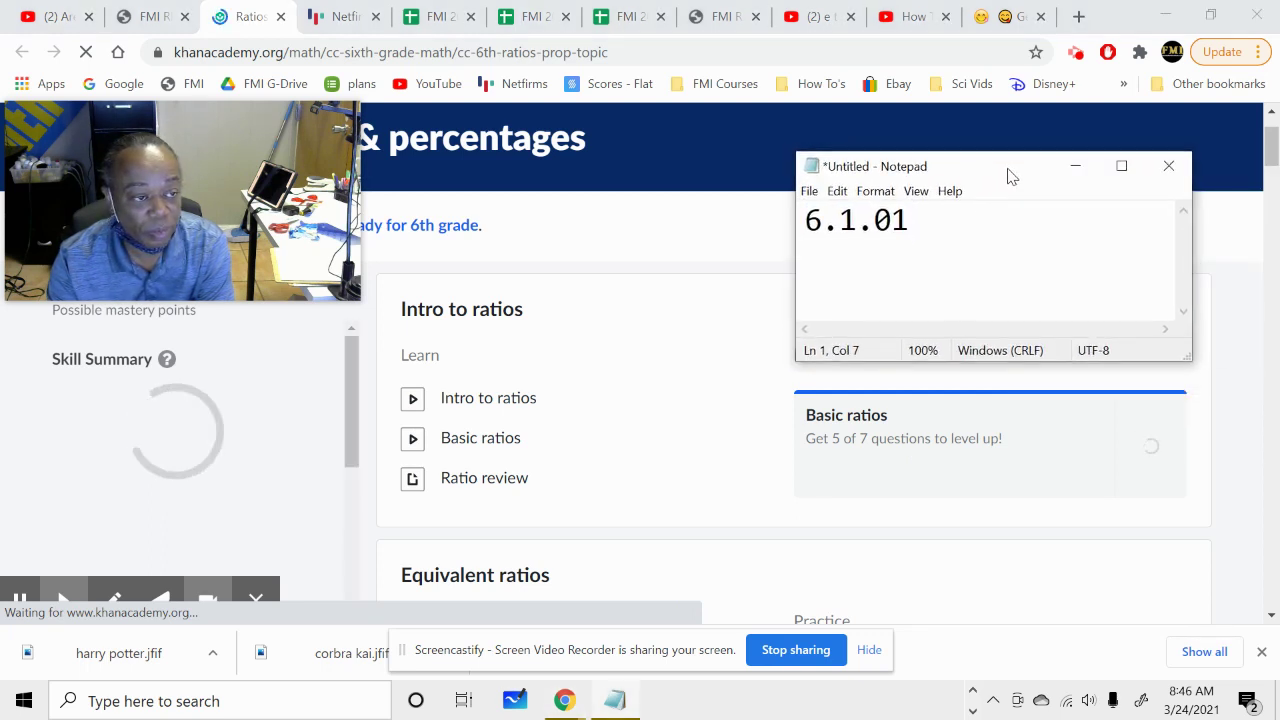
left_click(806, 220)
left_click_drag(806, 220, 822, 220)
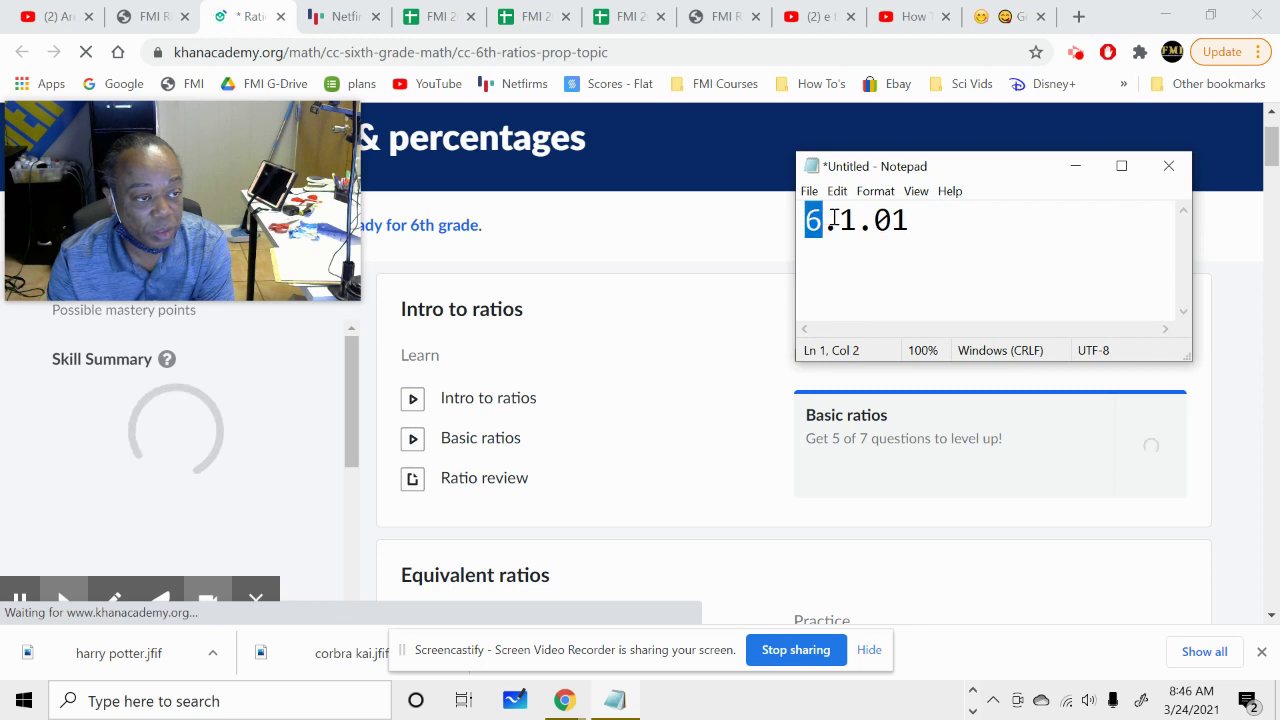
left_click(843, 220)
double_click(843, 220)
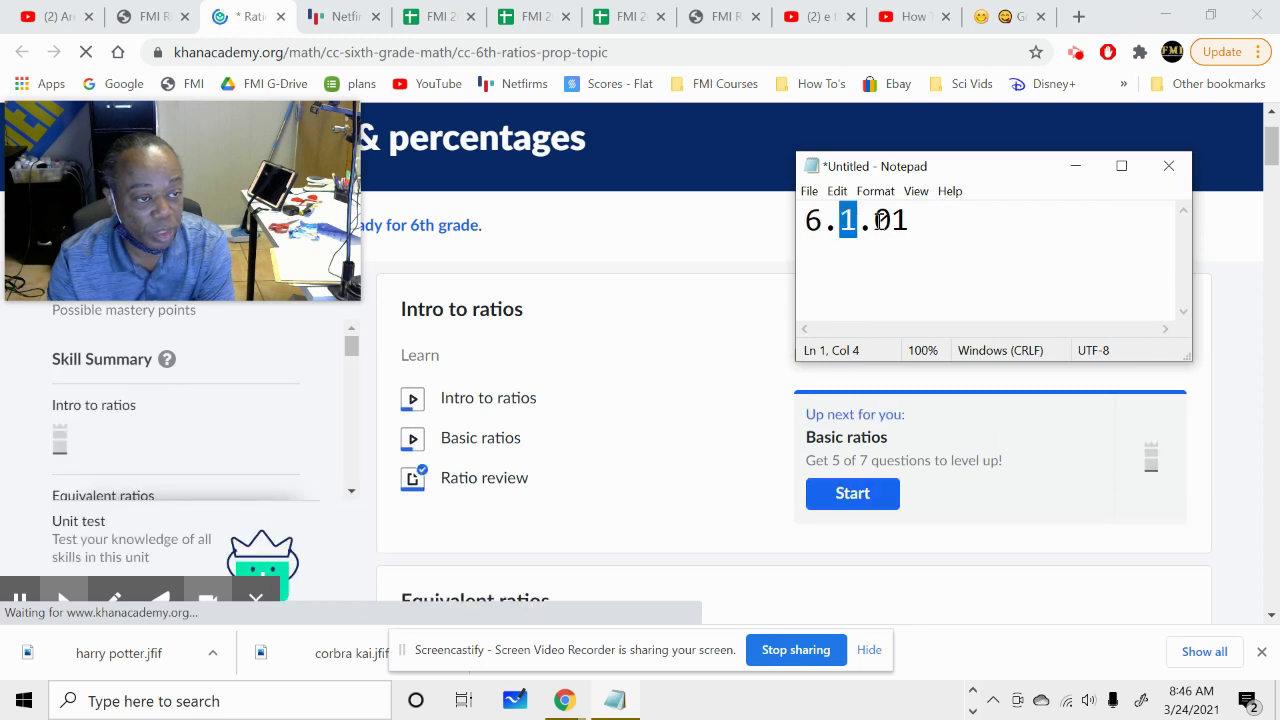
left_click_drag(876, 220, 906, 224)
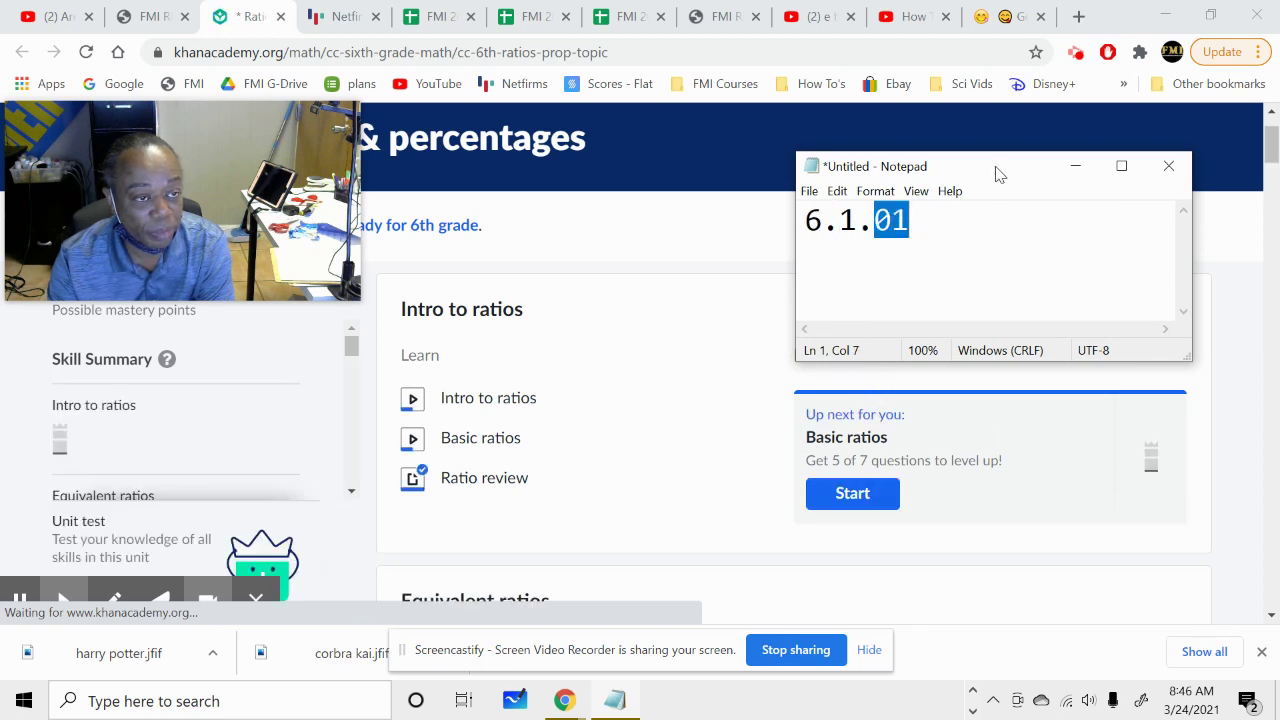
left_click_drag(990, 170, 1279, 200)
scroll(940, 375, "down", 3)
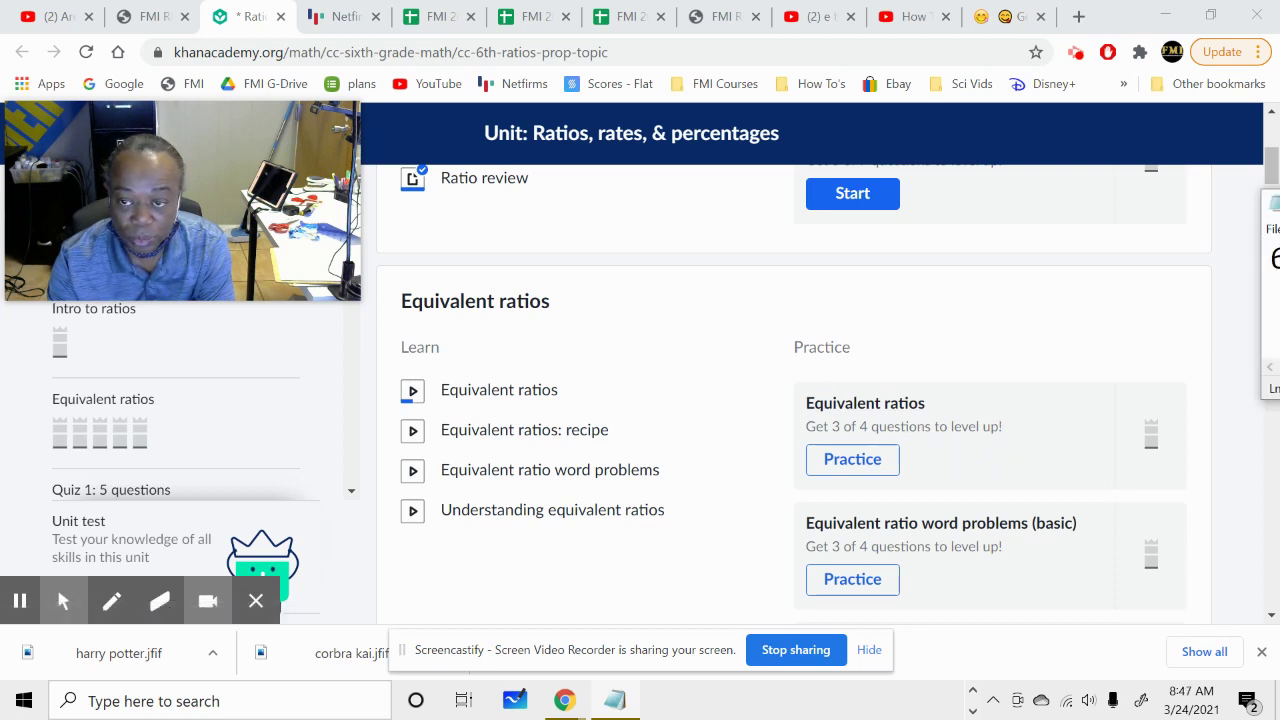
Change the Notepad code from 6.1.01 to 6.1.02 and slide the note back to the right edge.
left_click_drag(1279, 198, 1160, 198)
left_click(1140, 249)
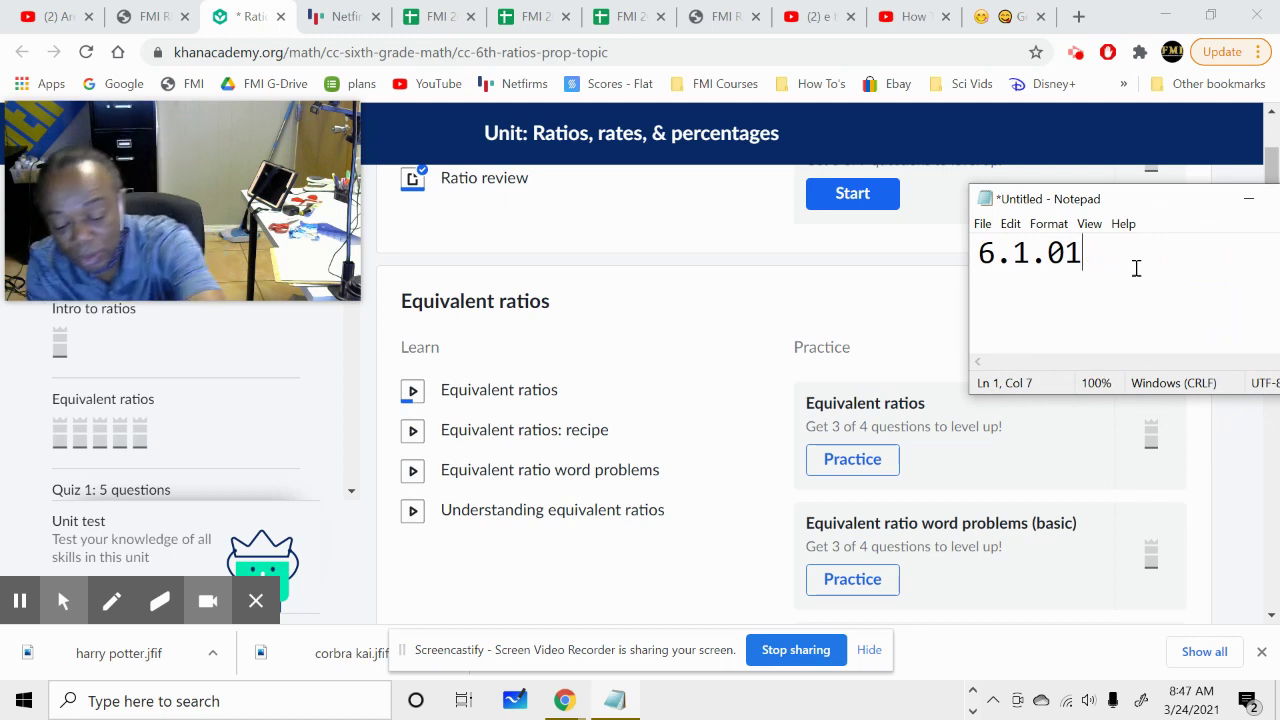
key("BackSpace")
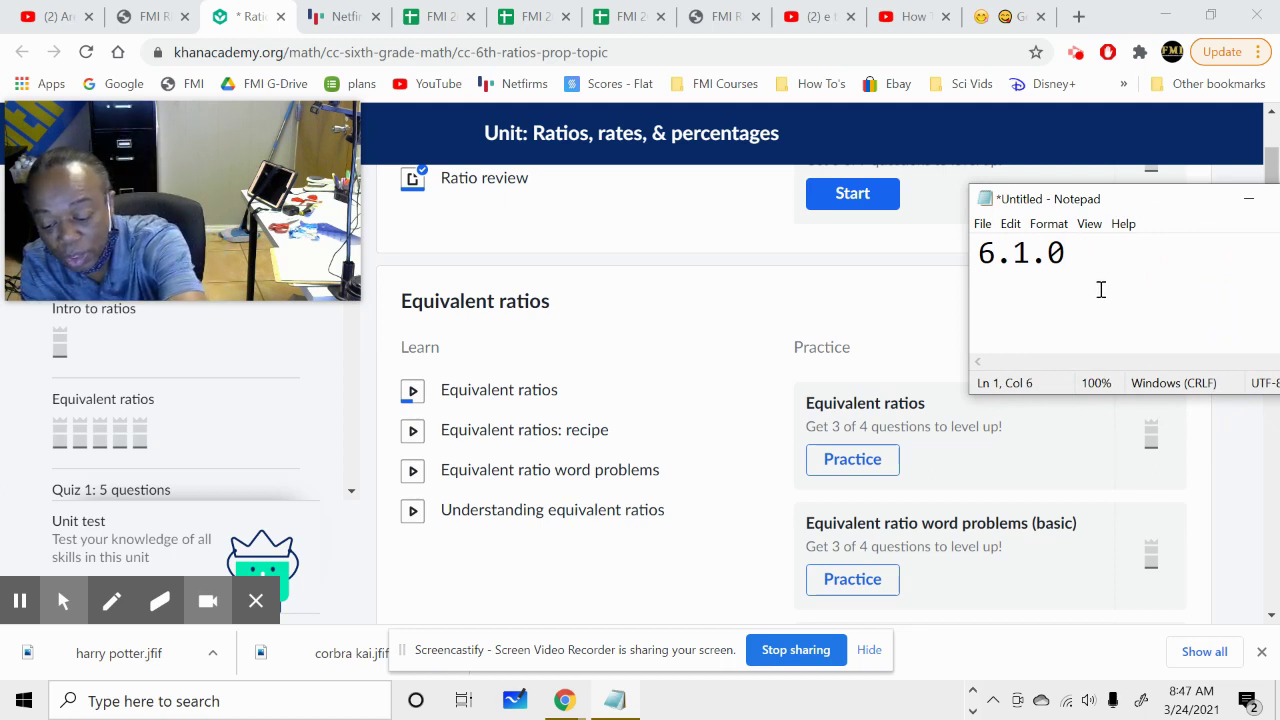
type("2")
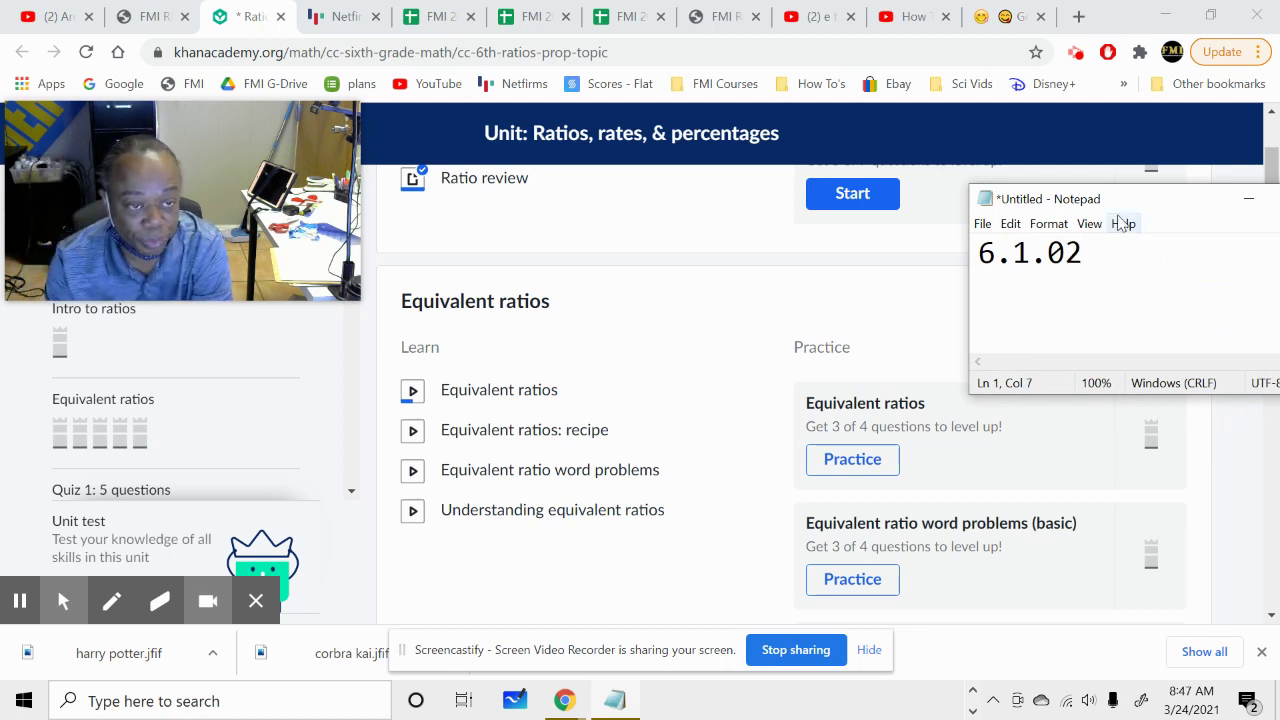
left_click_drag(1140, 199, 1279, 200)
Scroll the Khan Academy ratios page past Equivalent ratios to the Quiz 1 card.
key("alt+Tab")
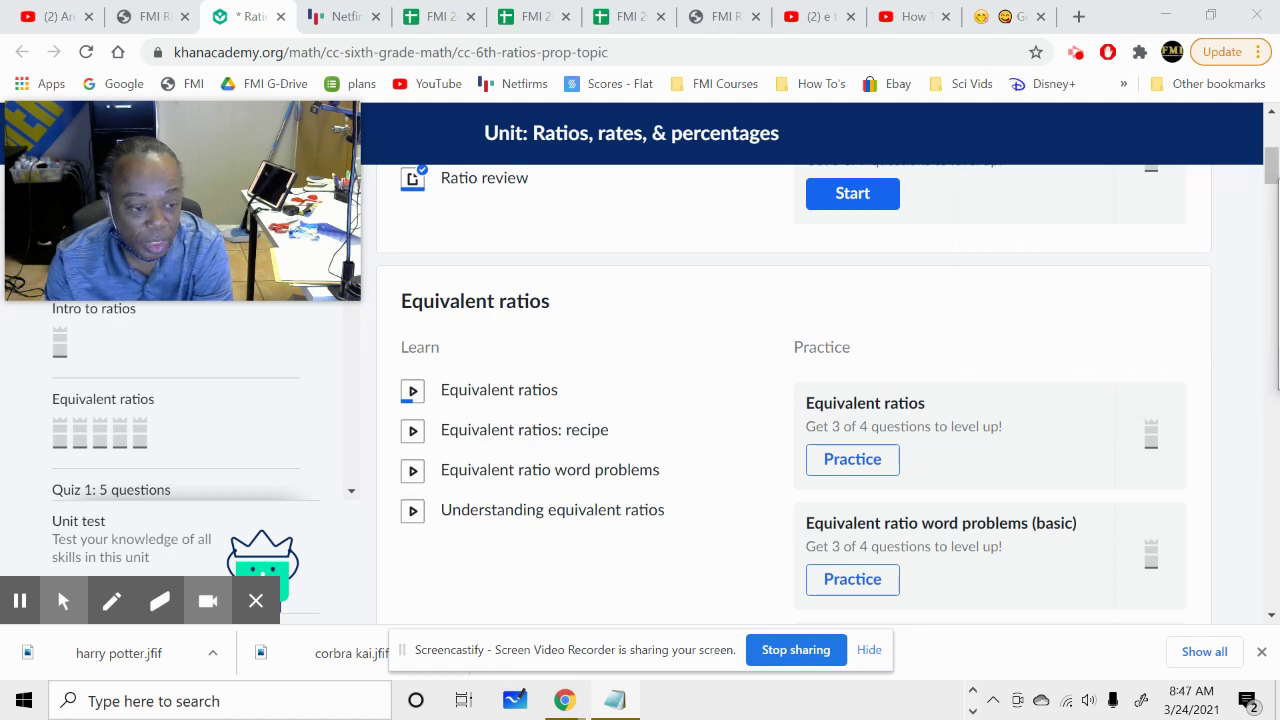
scroll(880, 450, "down", 3)
scroll(880, 450, "up", 6)
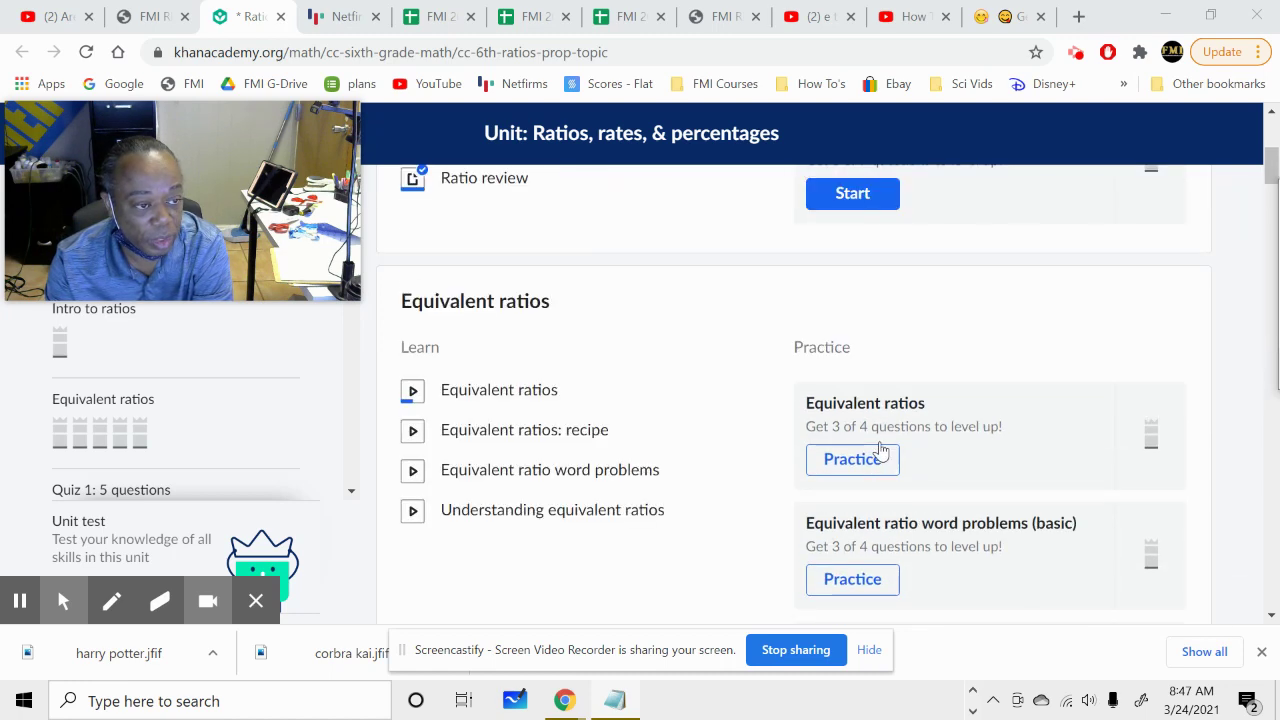
scroll(877, 448, "up", 1)
scroll(877, 448, "down", 3)
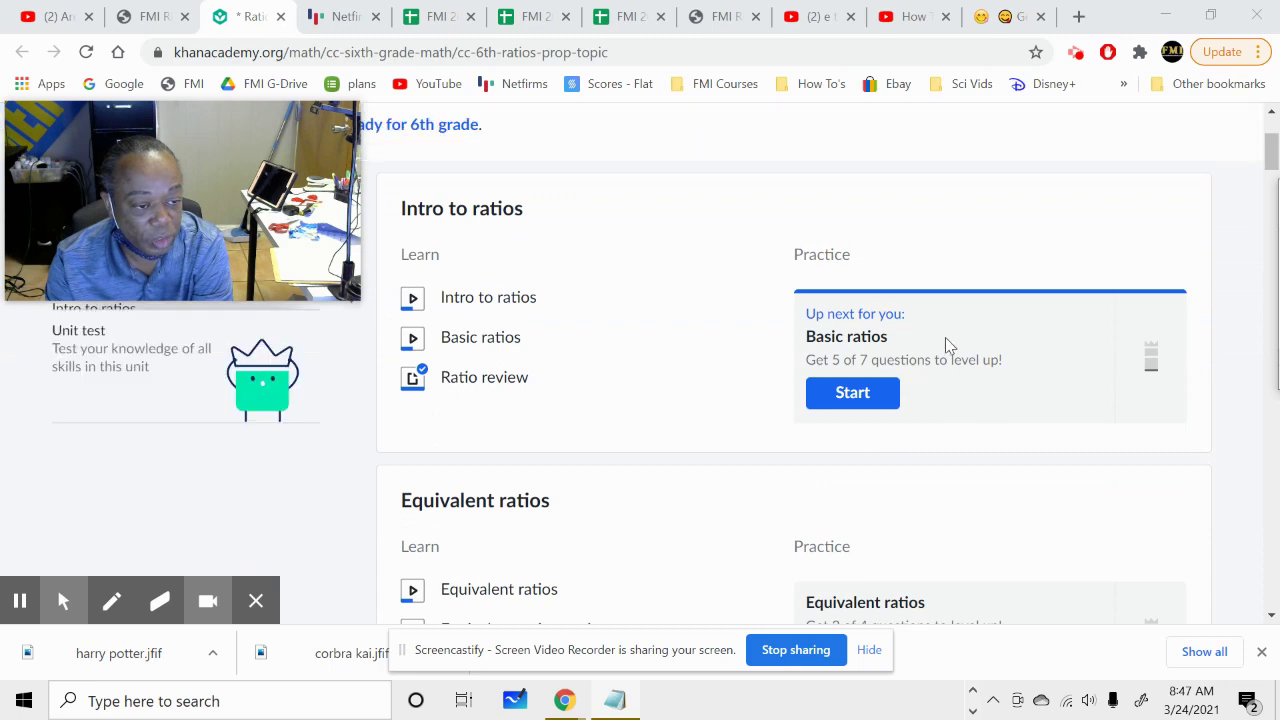
scroll(940, 362, "down", 3)
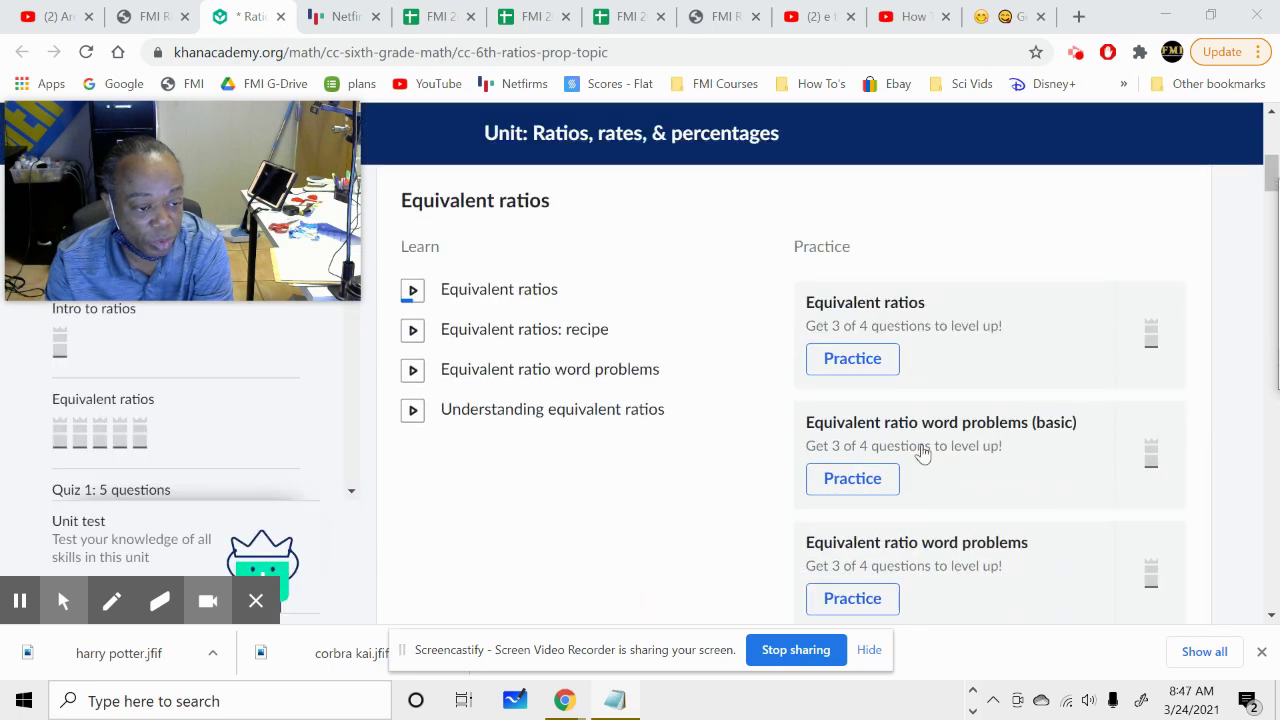
scroll(924, 548, "down", 2)
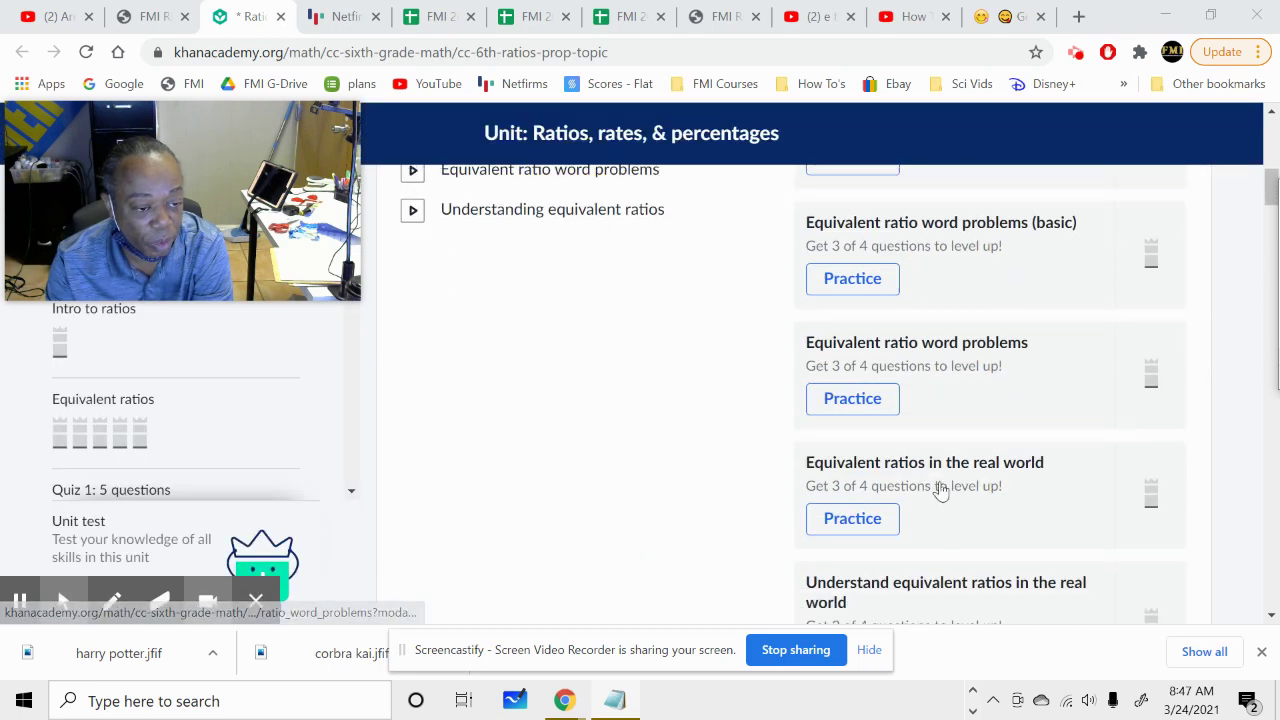
scroll(938, 517, "down", 1)
scroll(936, 517, "down", 3)
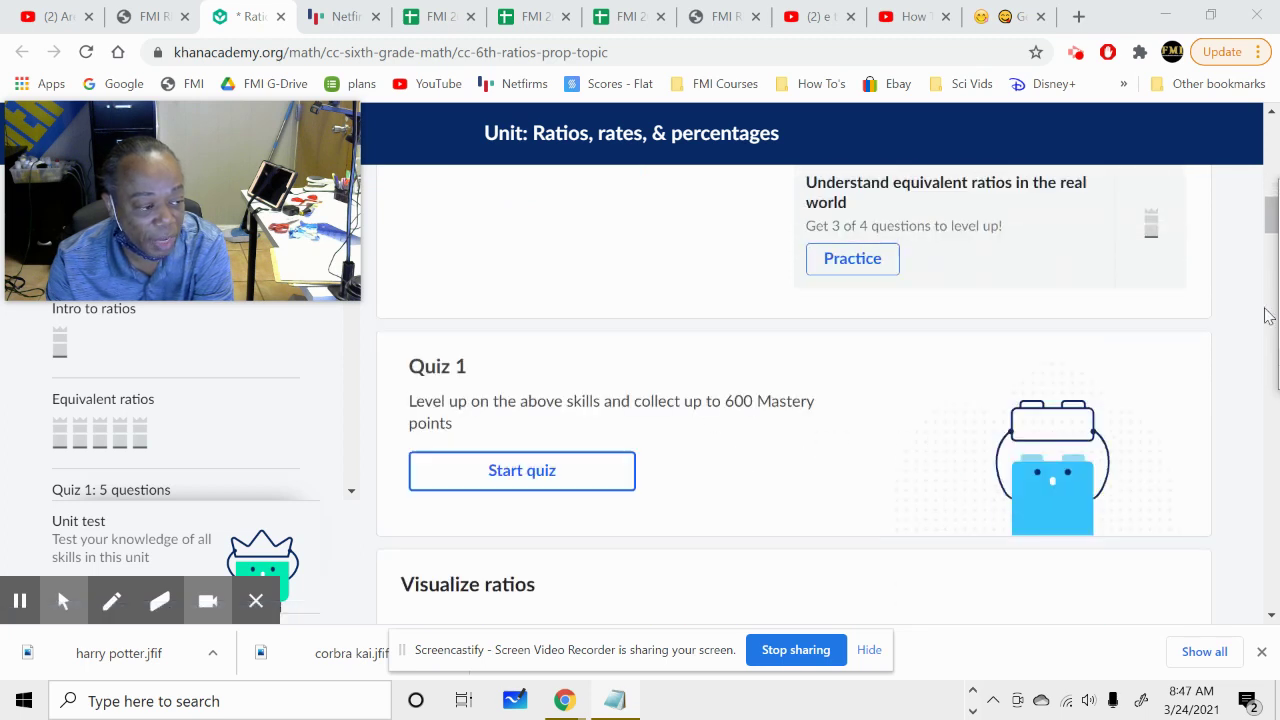
Add the code 6.1.07Q on a new line below 6.1.02 while checking the Visualize ratios skills.
left_click_drag(1279, 198, 1070, 197)
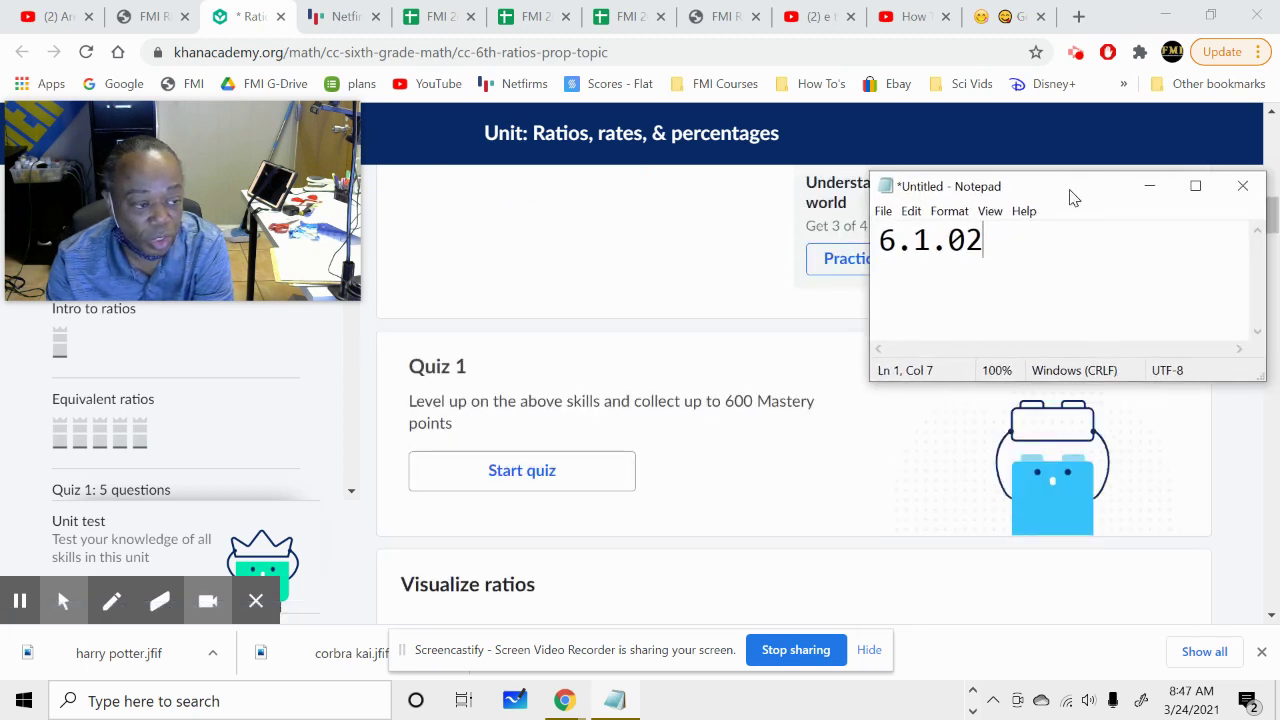
key("Return")
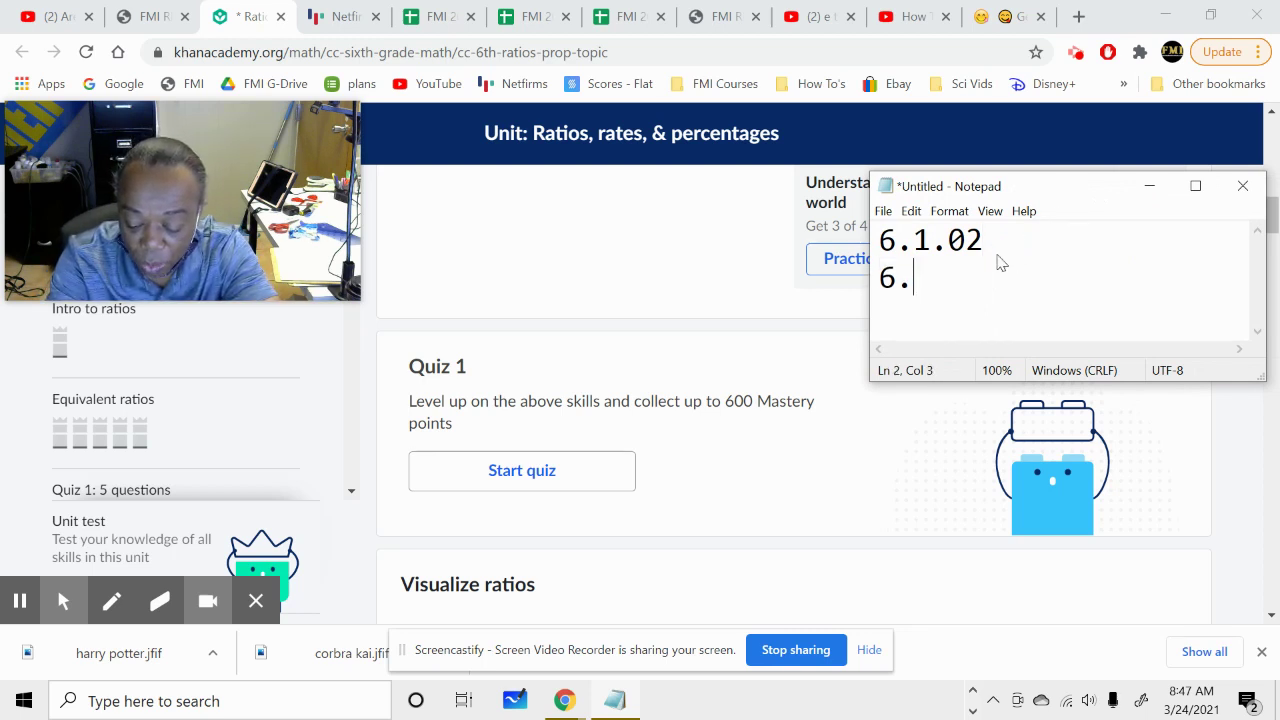
type("6.1.")
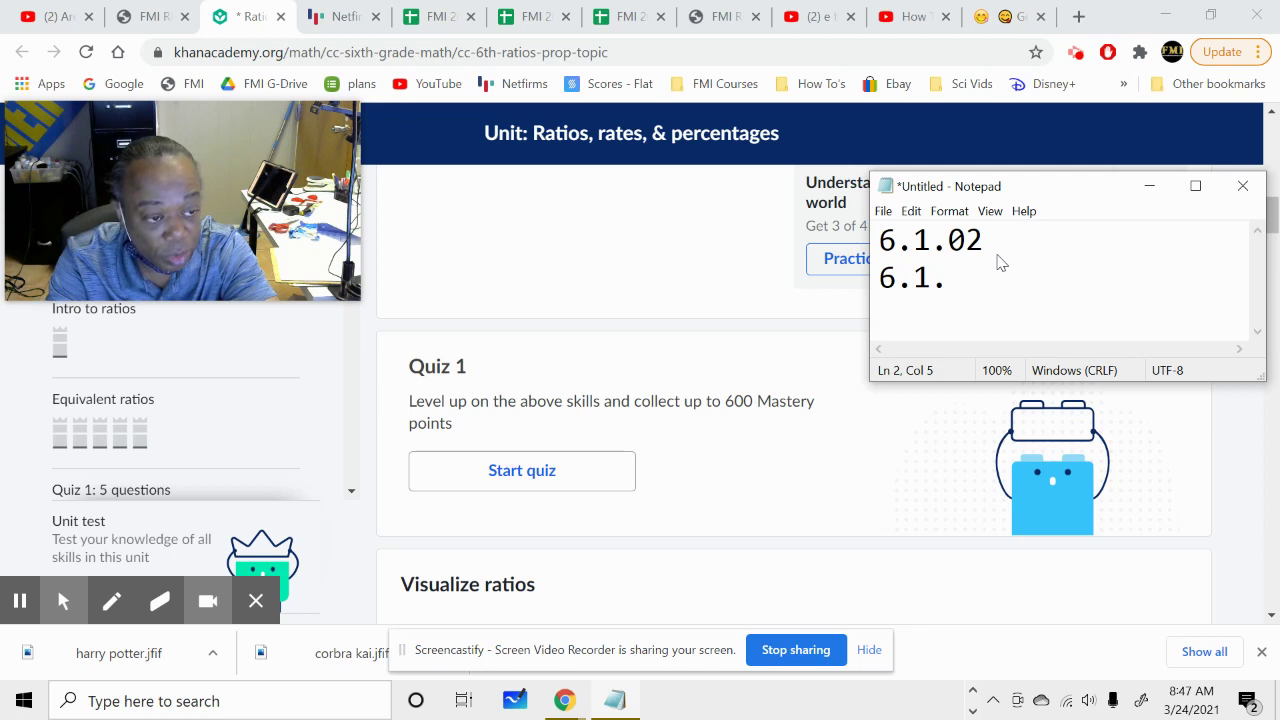
type("07Q")
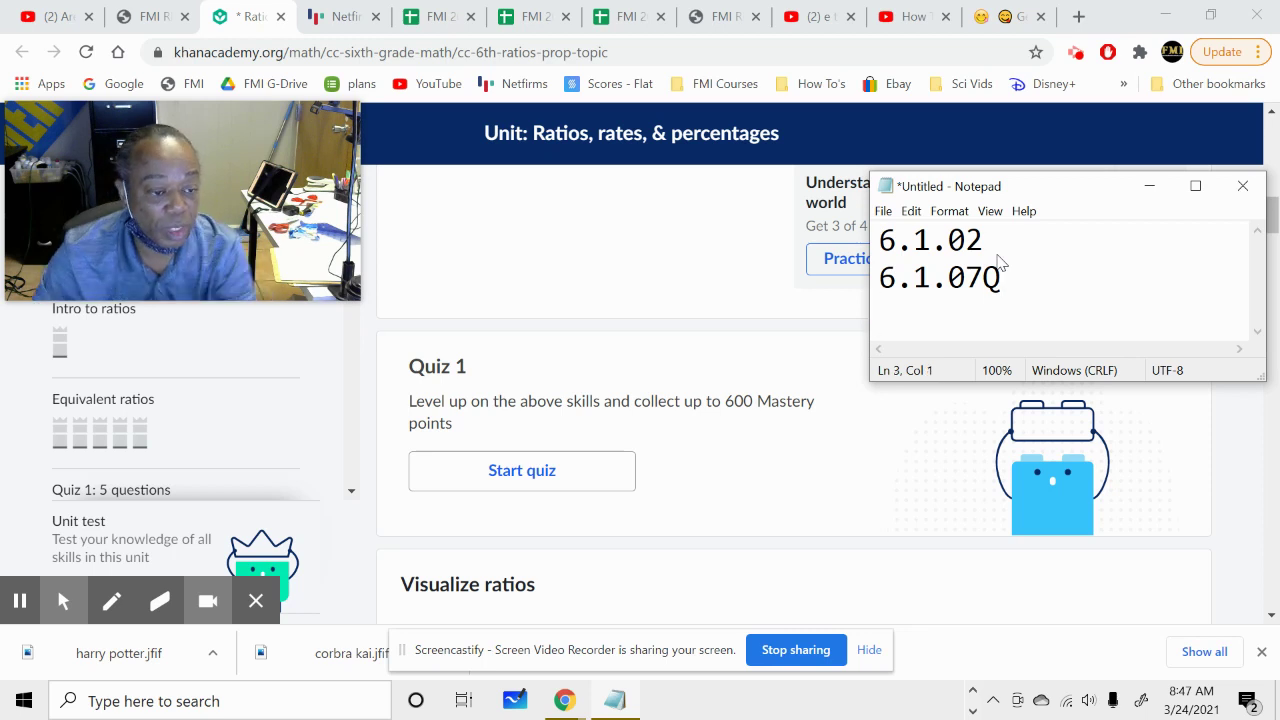
scroll(722, 466, "down", 2)
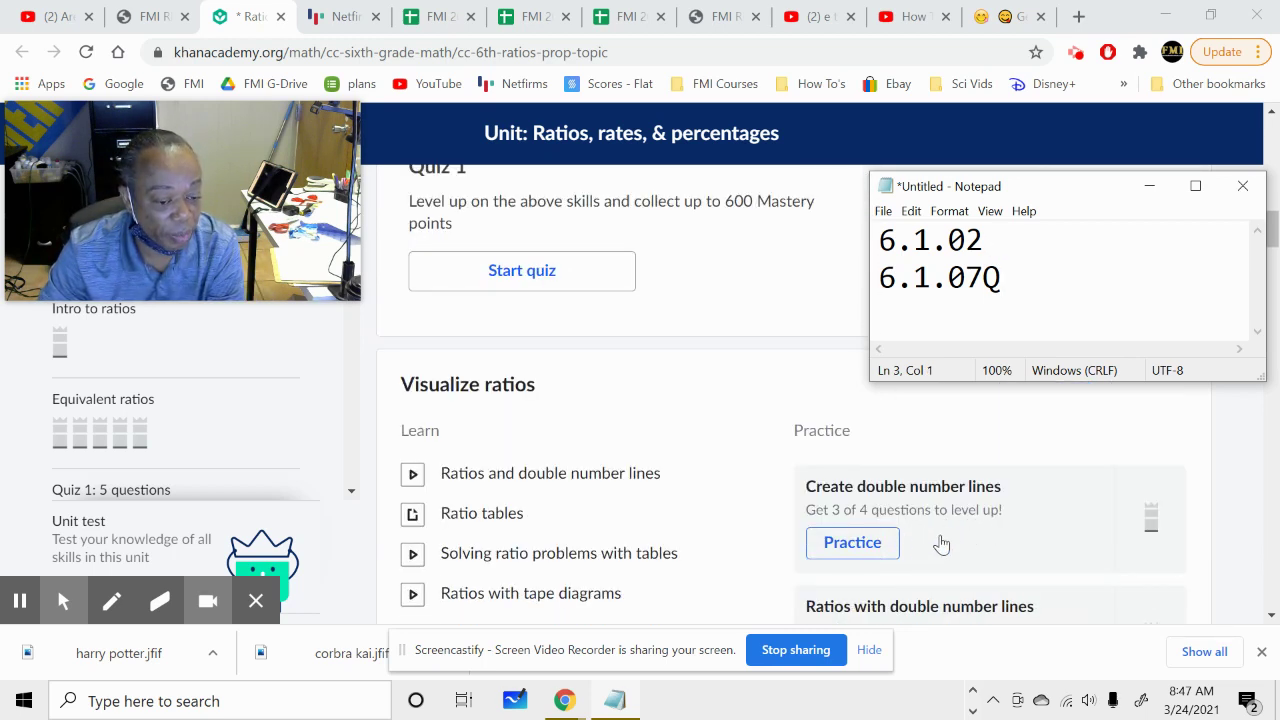
scroll(945, 540, "down", 1)
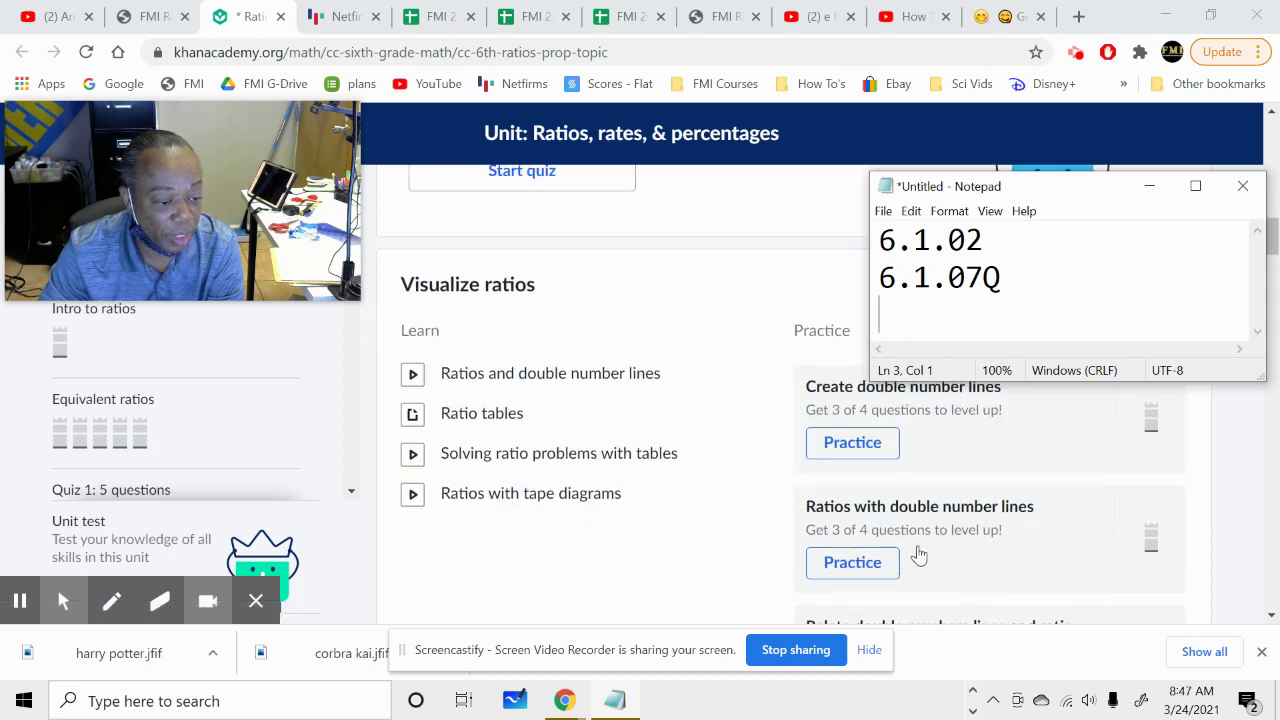
scroll(919, 556, "down", 1)
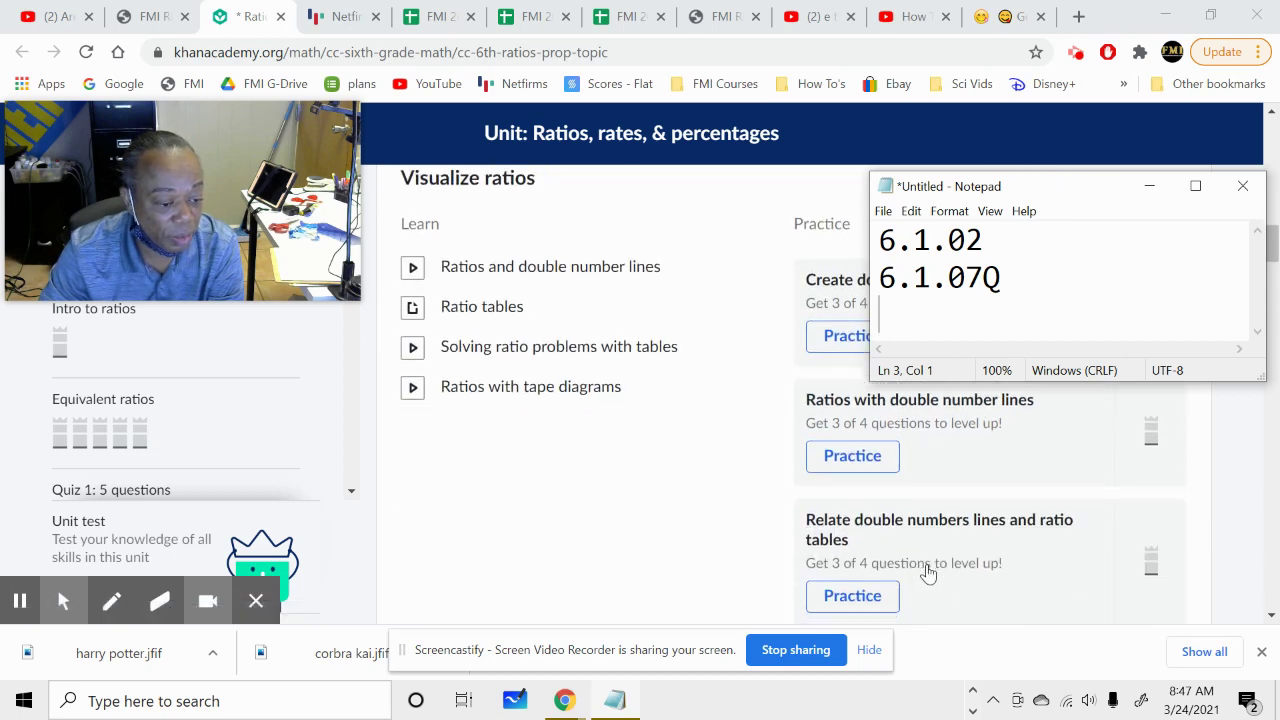
scroll(925, 572, "down", 1)
scroll(903, 570, "up", 1)
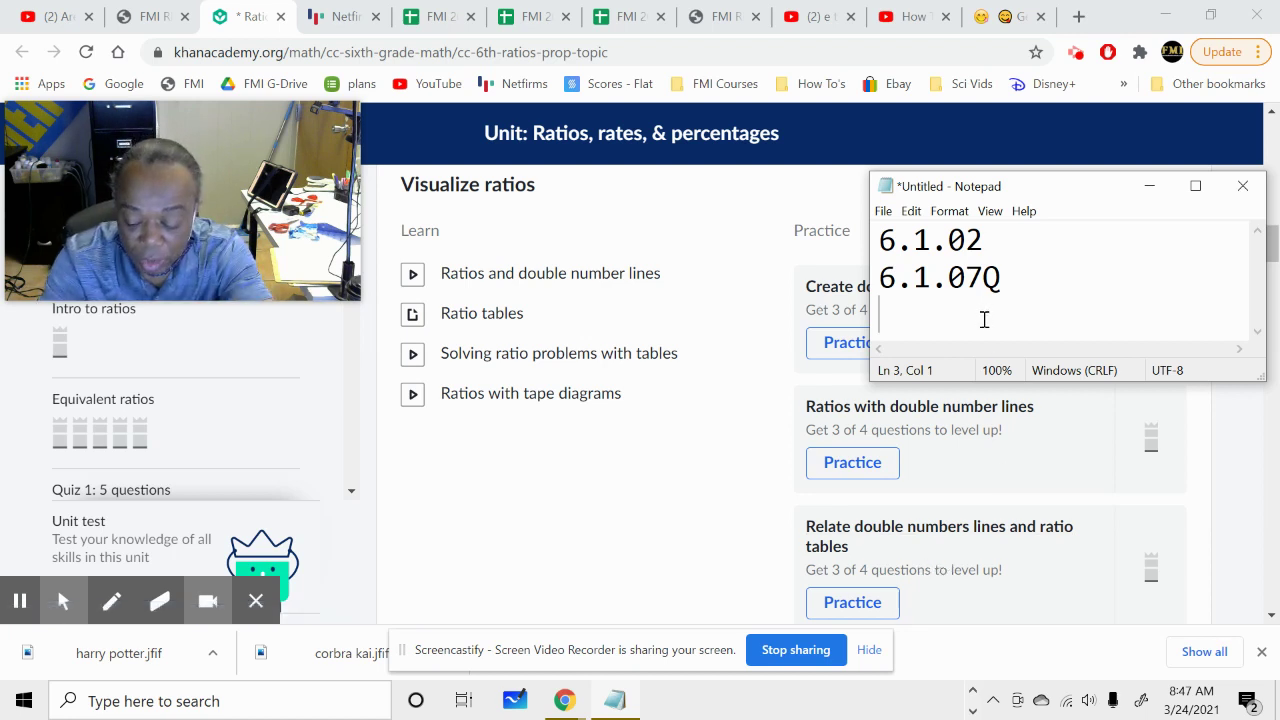
Enter 6.1.10 as the third code and scroll further through the Visualize ratios section.
type("6.1.10")
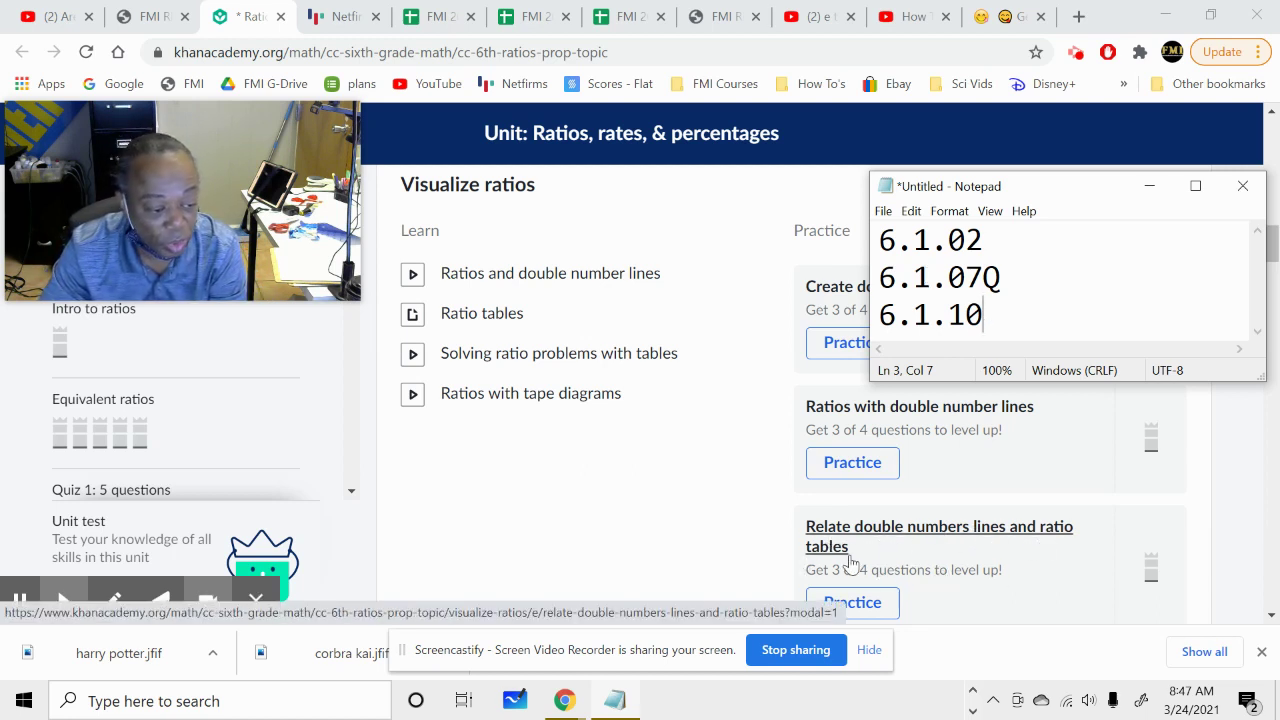
scroll(983, 558, "down", 2)
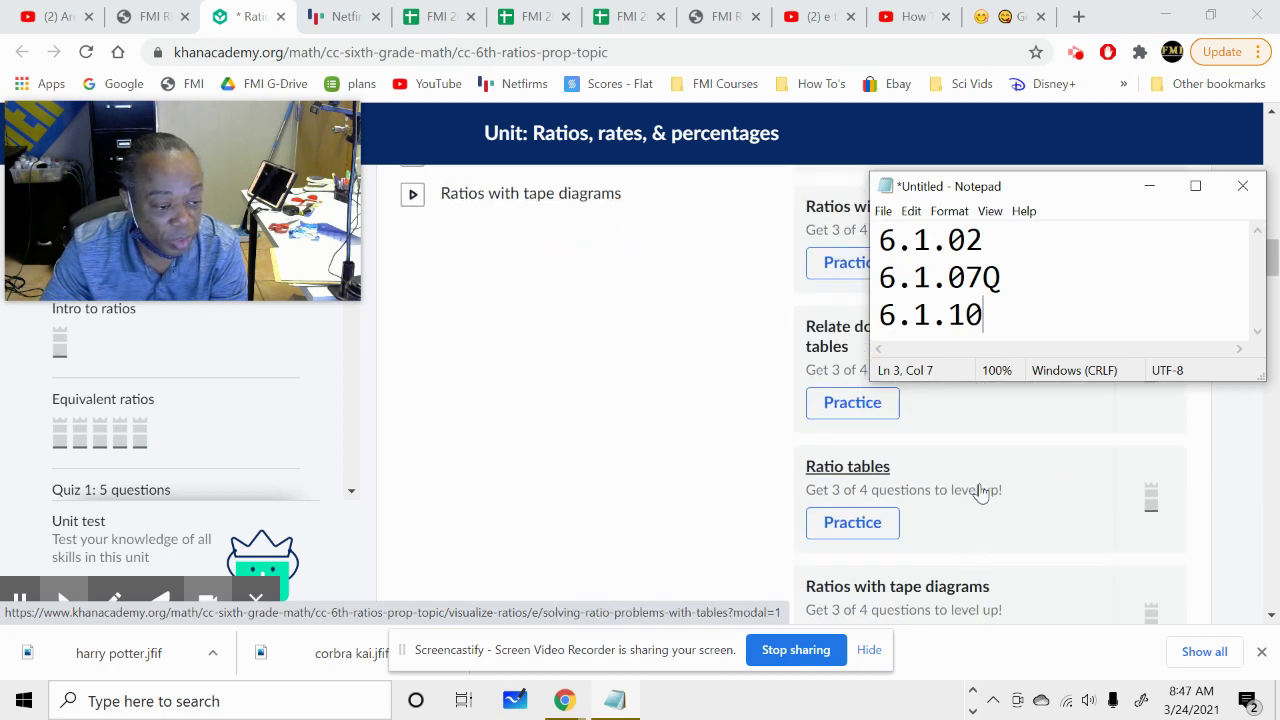
scroll(975, 510, "down", 1)
scroll(974, 514, "down", 2)
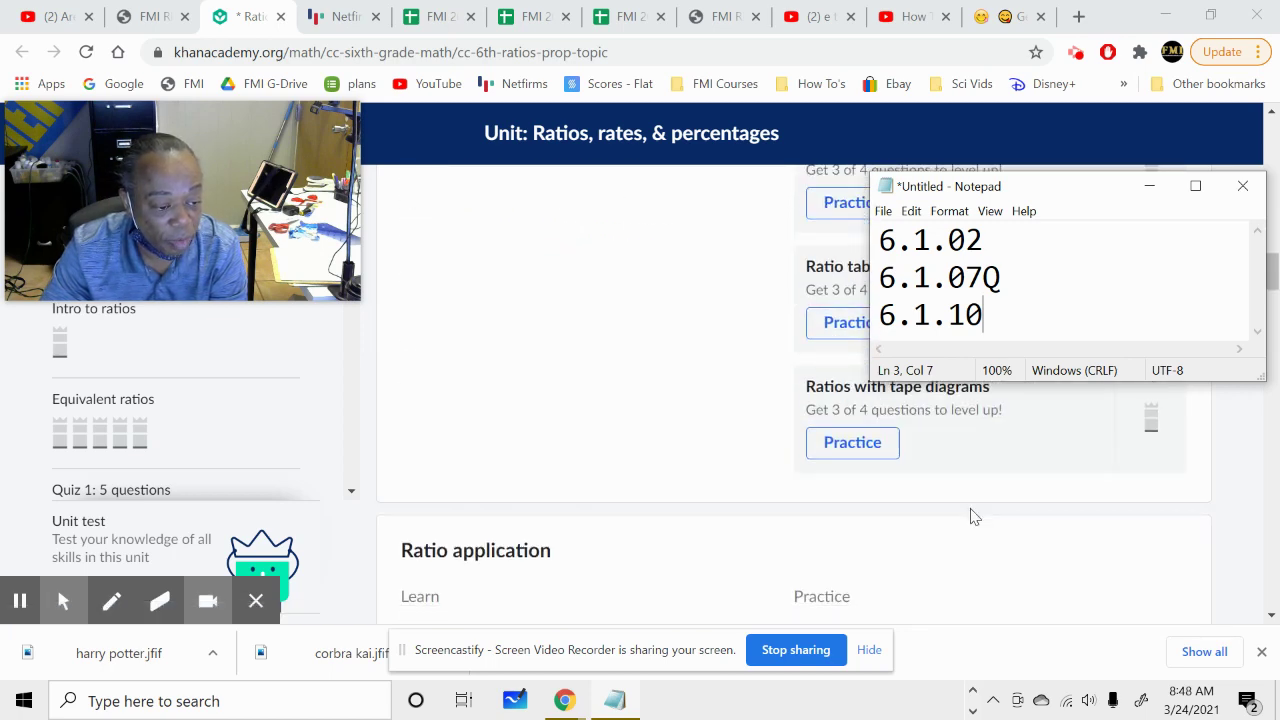
scroll(968, 518, "down", 1)
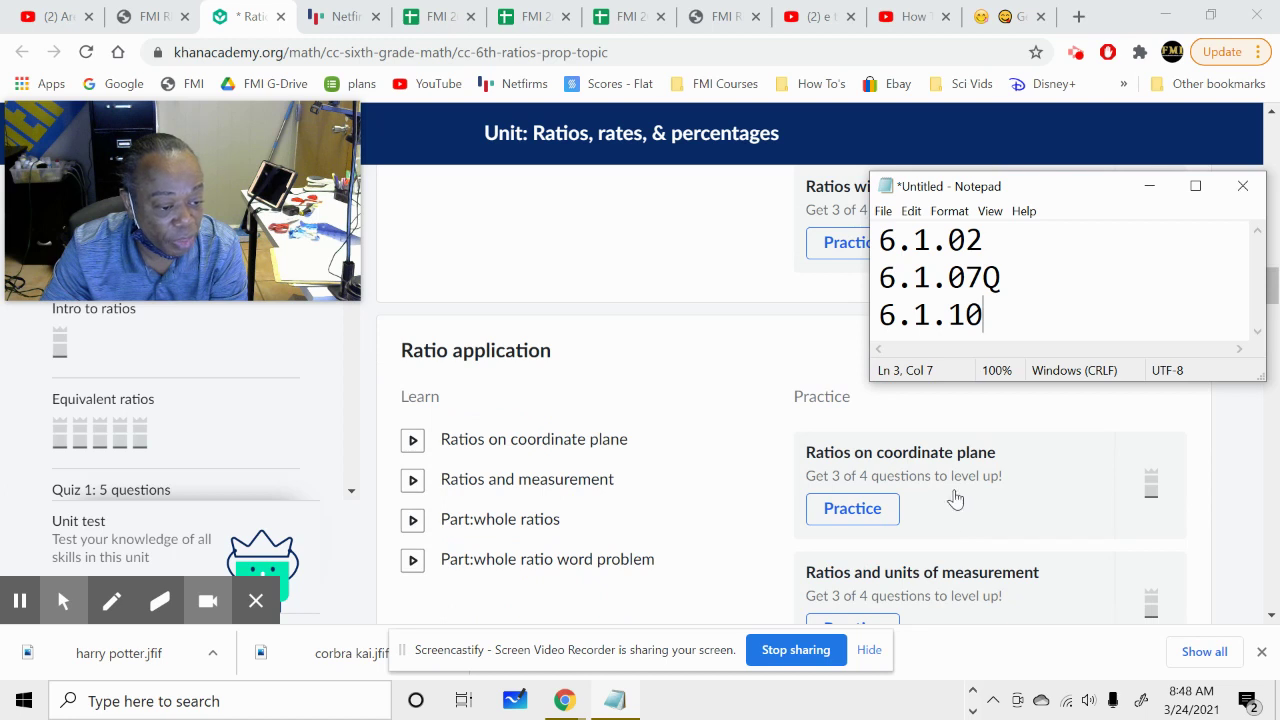
scroll(955, 499, "down", 1)
scroll(952, 509, "down", 2)
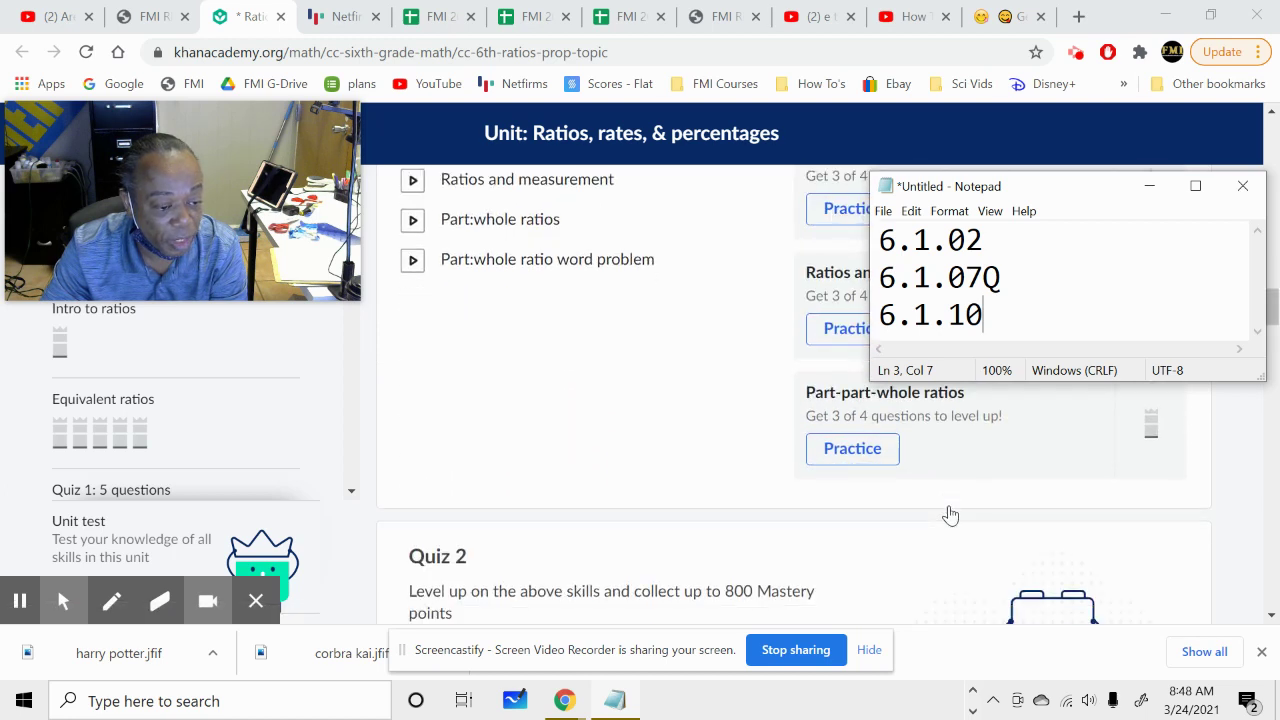
scroll(950, 514, "down", 1)
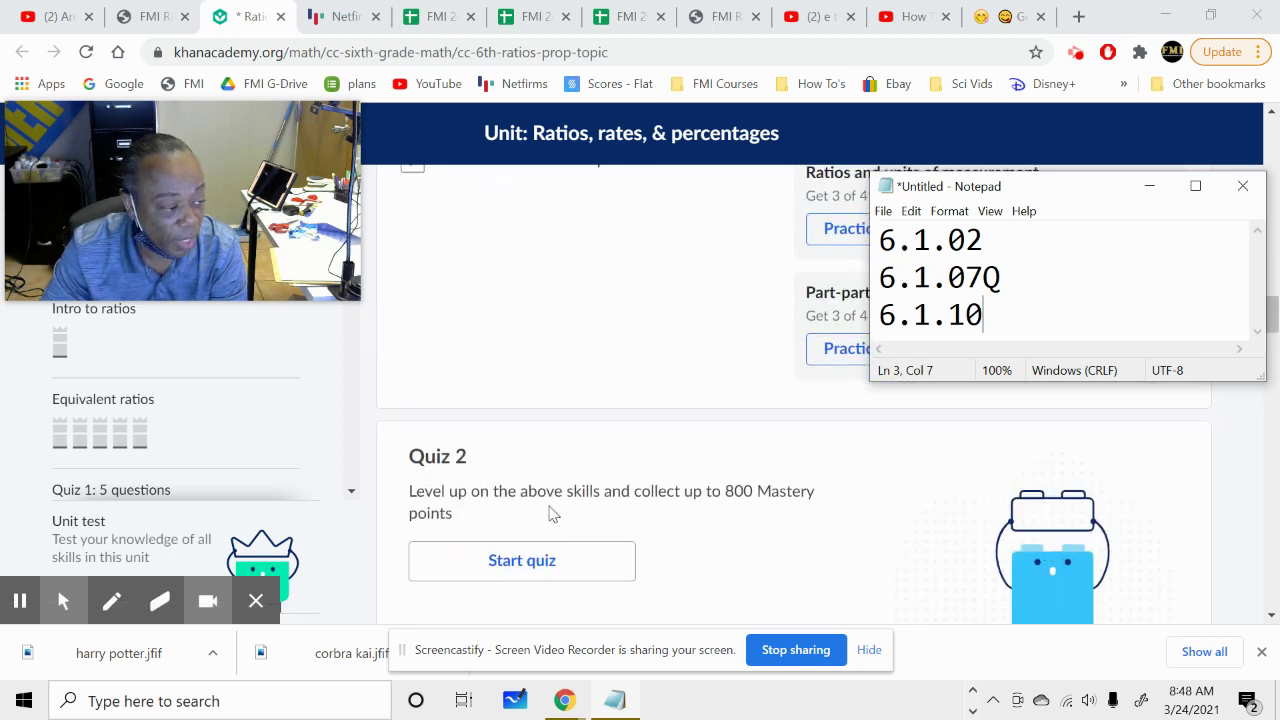
Add 6.1.16Q on a new line below 6.1.10, leaving a blank line after it.
key("Return")
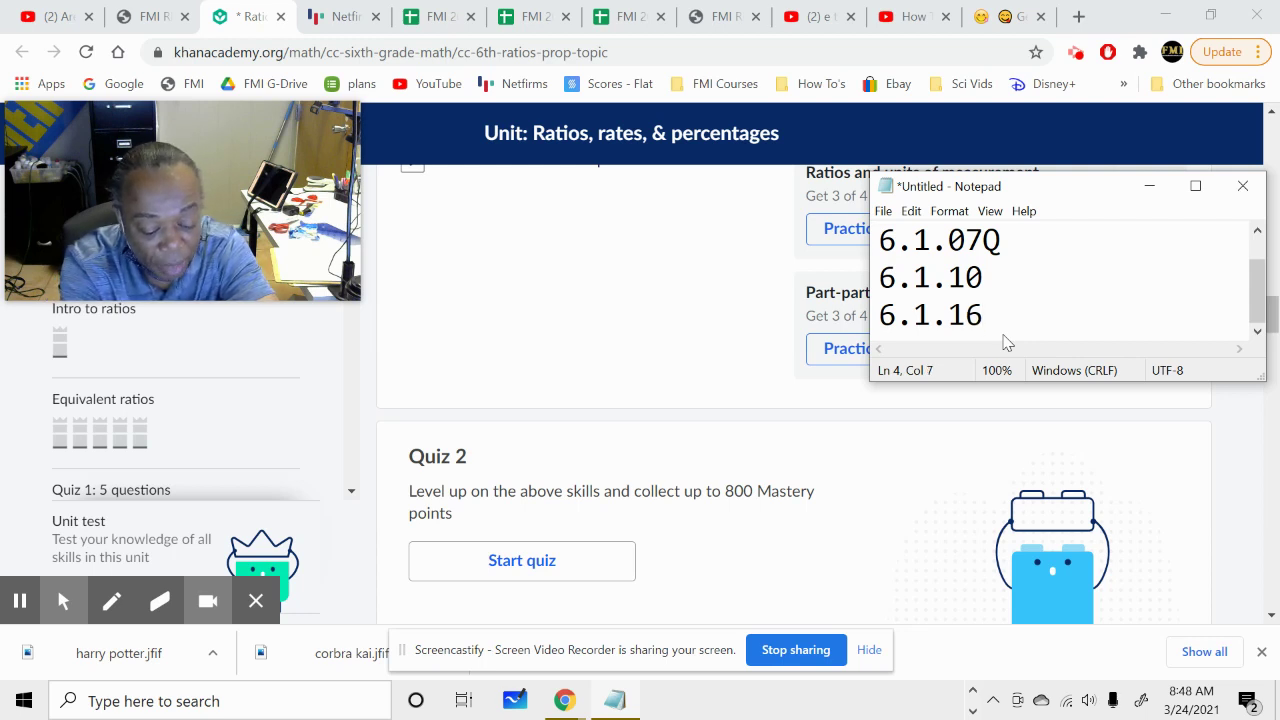
type("6.1.16Q")
key("Return")
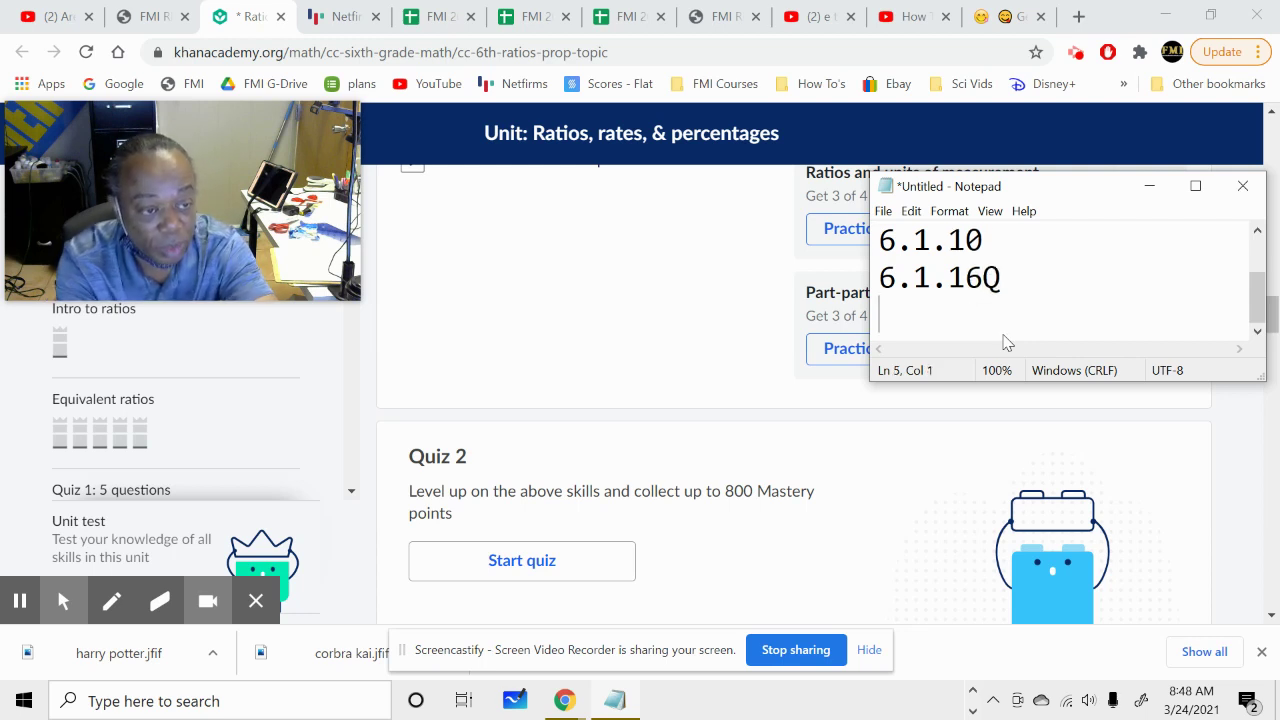
Scroll the Khan Academy page down to the Intro to rates skills and Quiz 3.
scroll(911, 423, "down", 3)
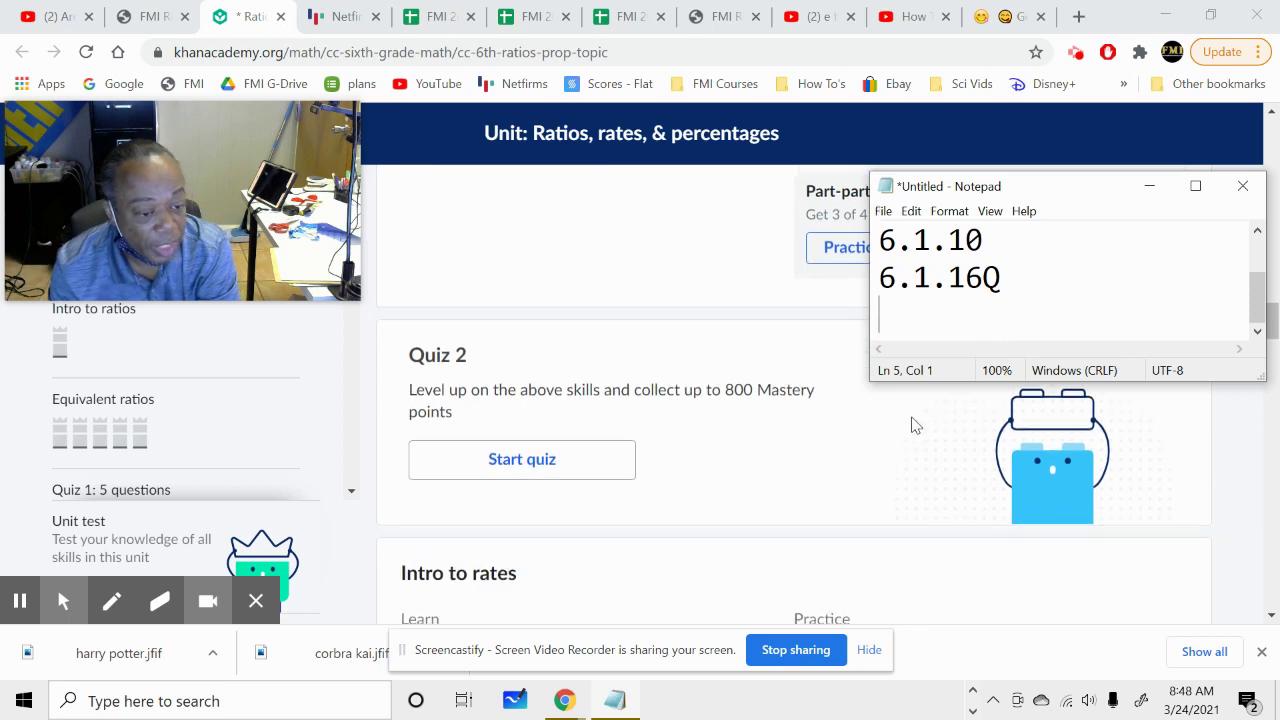
scroll(843, 490, "down", 2)
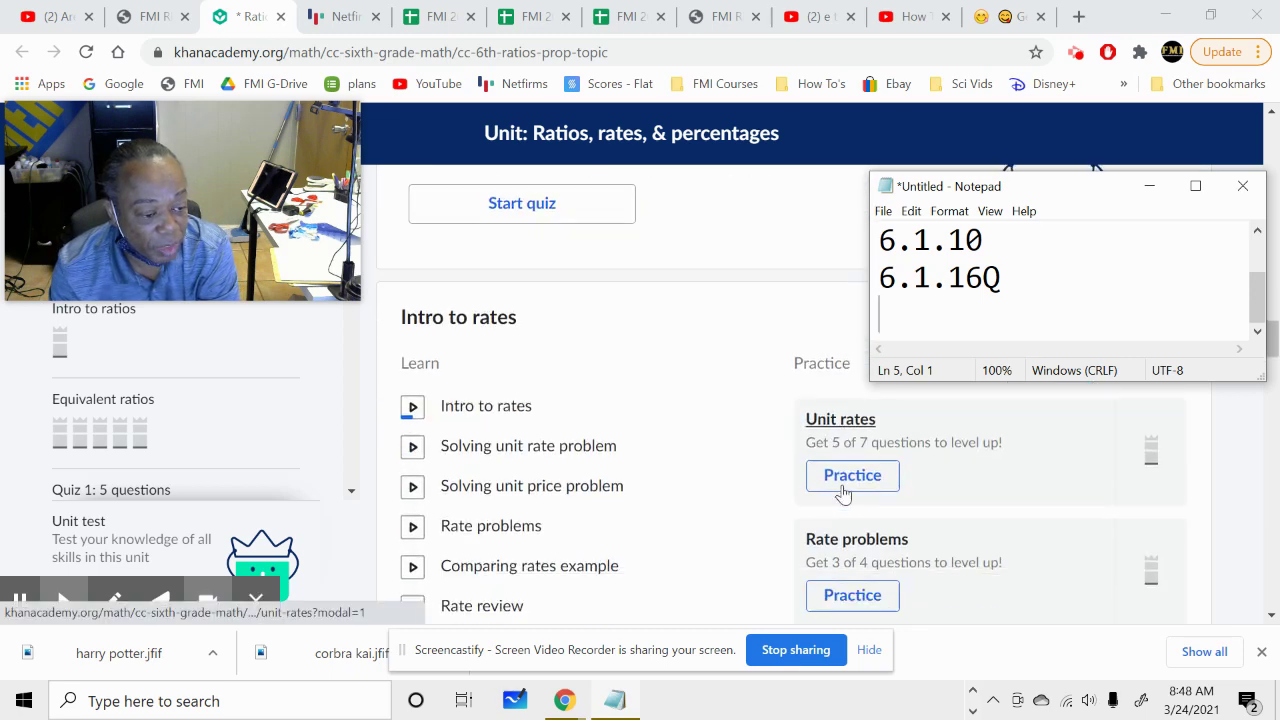
scroll(838, 512, "down", 2)
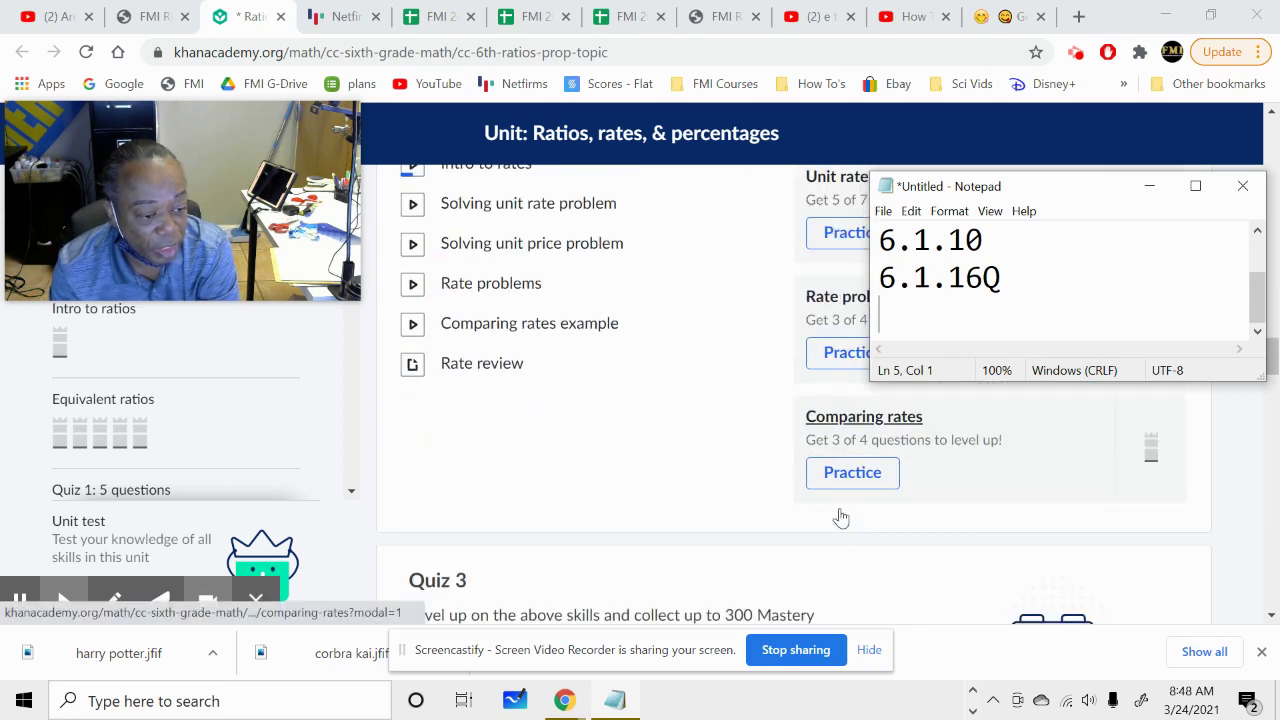
scroll(895, 530, "down", 1)
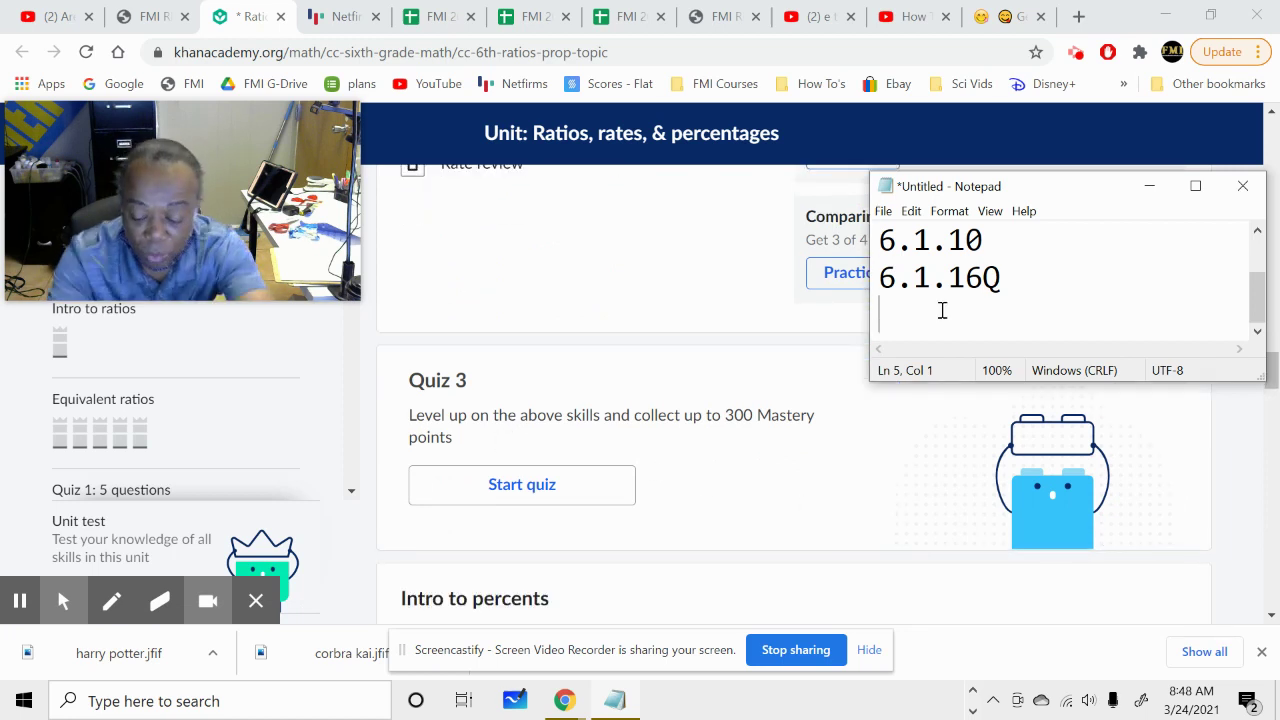
Enter 6.1.20Q as the fifth code, then scroll through the percents sections to Quiz 4.
type("6.1.2")
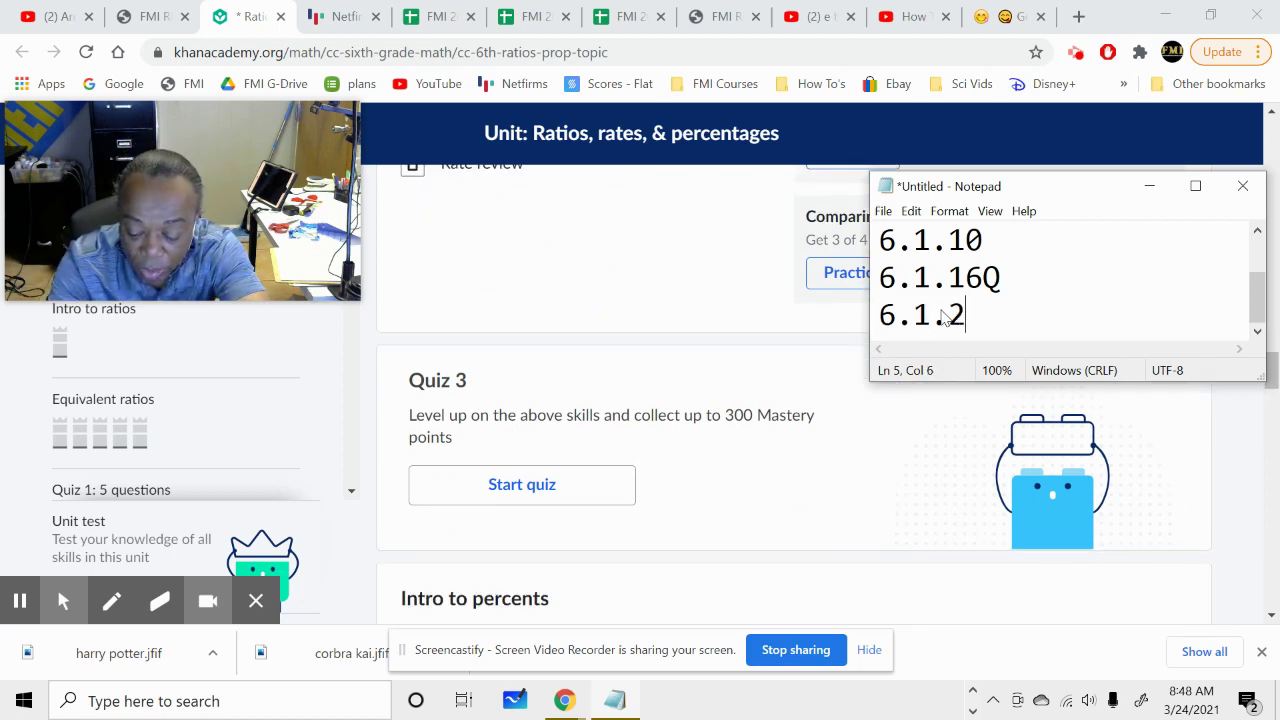
type("0Q")
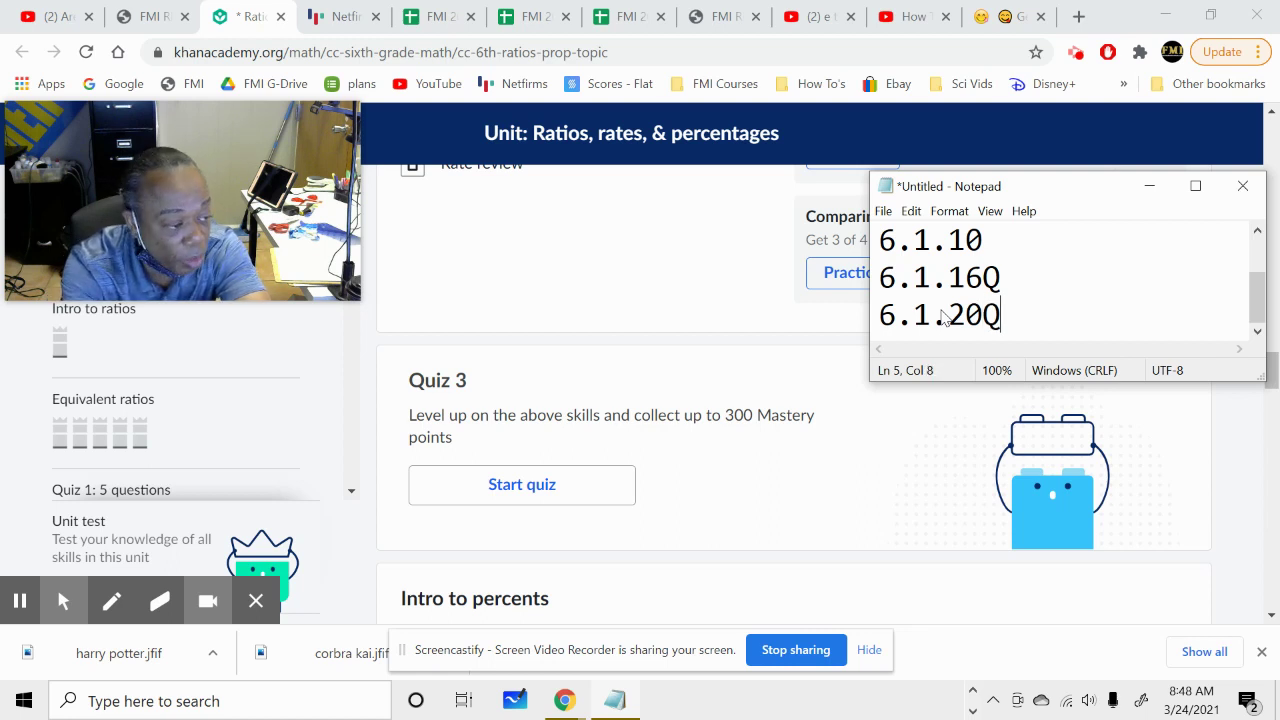
key("Return")
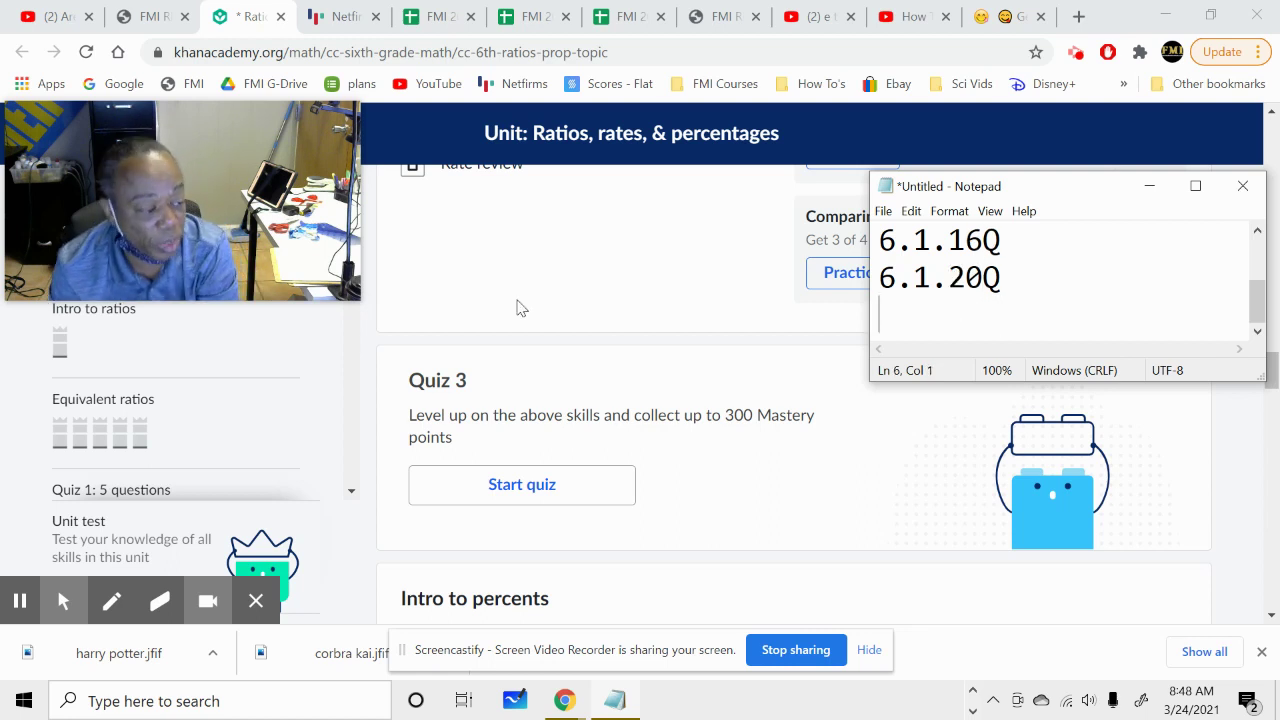
scroll(618, 486, "down", 2)
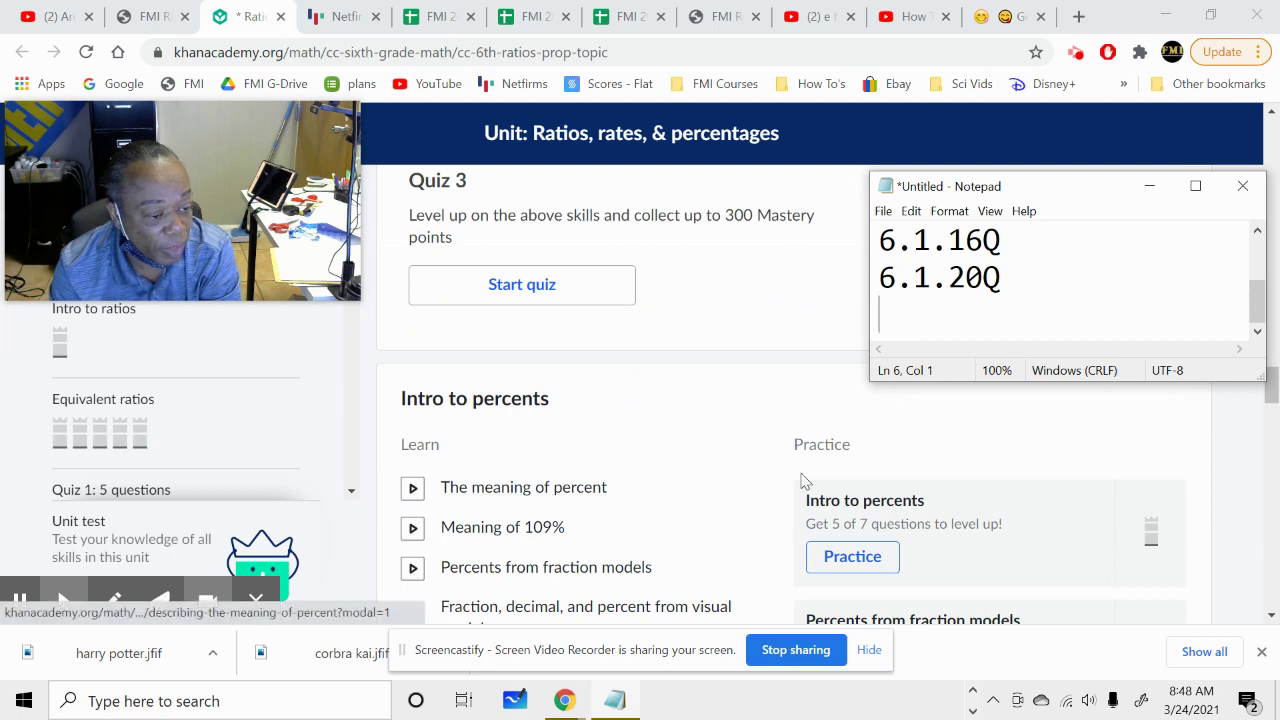
scroll(849, 509, "down", 1)
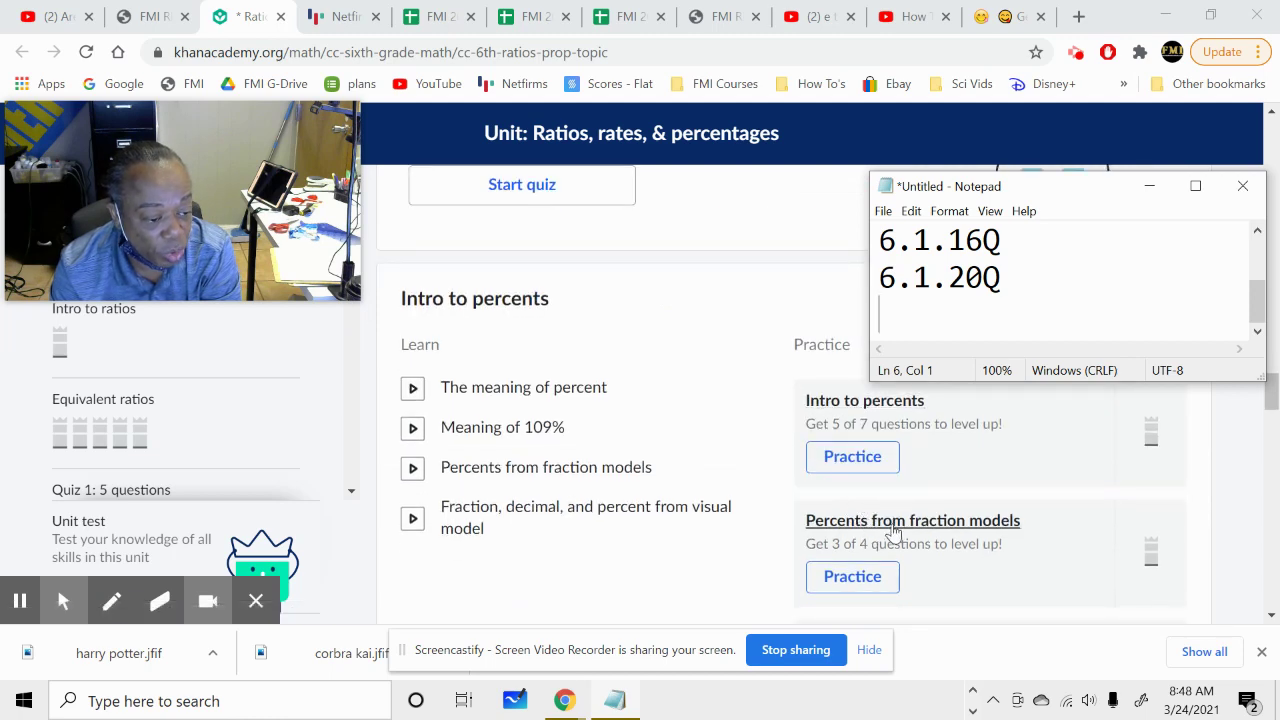
scroll(893, 532, "down", 2)
scroll(895, 509, "down", 3)
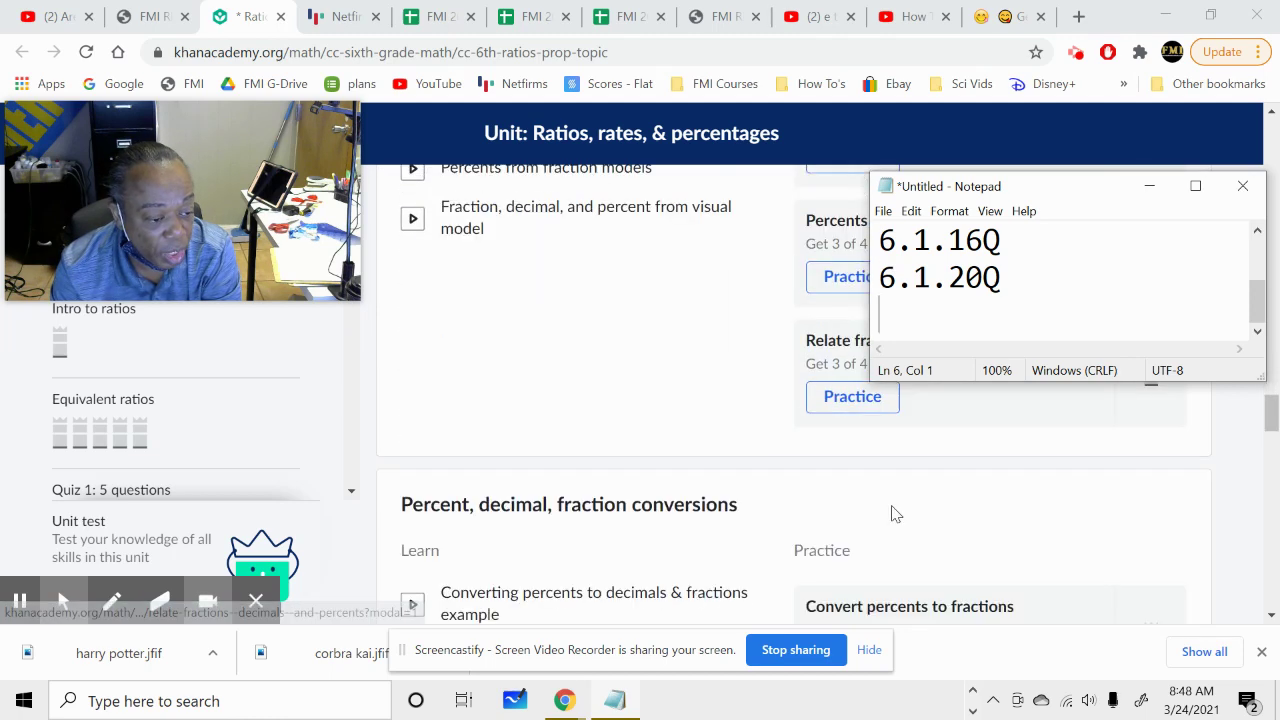
scroll(891, 543, "down", 1)
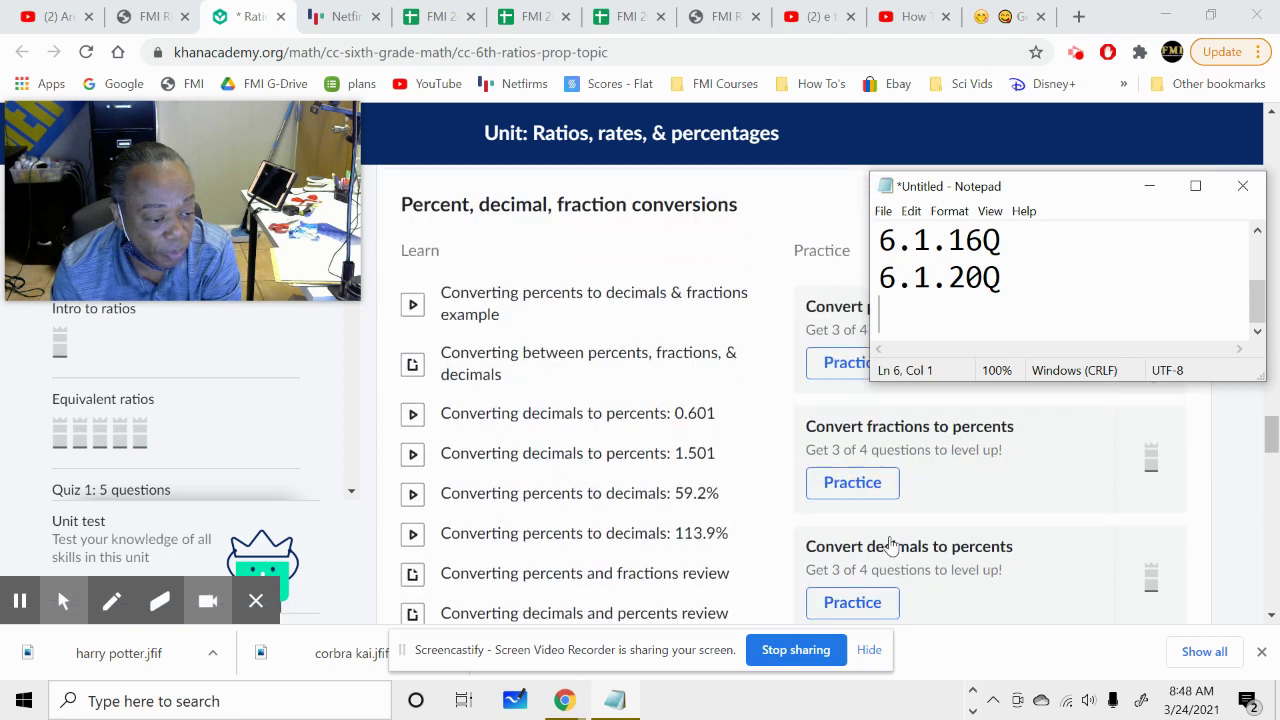
scroll(891, 545, "down", 1)
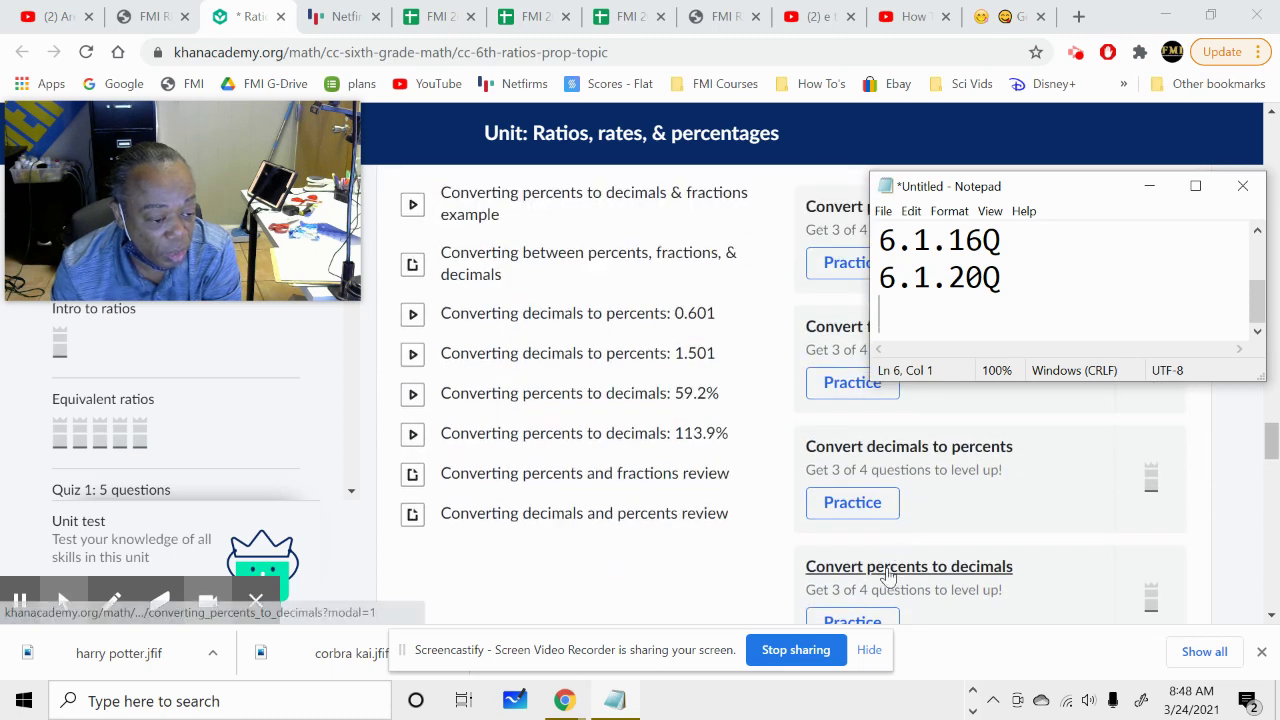
scroll(891, 555, "down", 3)
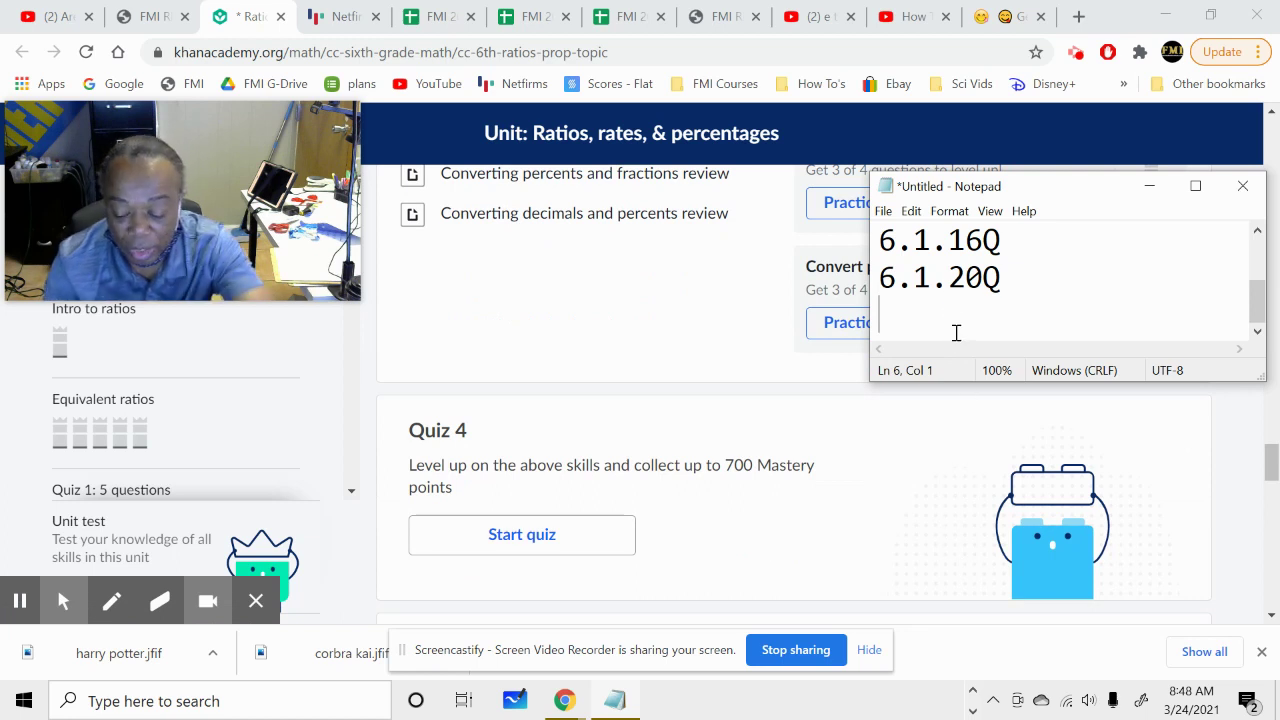
Enter 6.1.28Q as the sixth code and scroll past Percent problems to Quiz 5.
type("6.1")
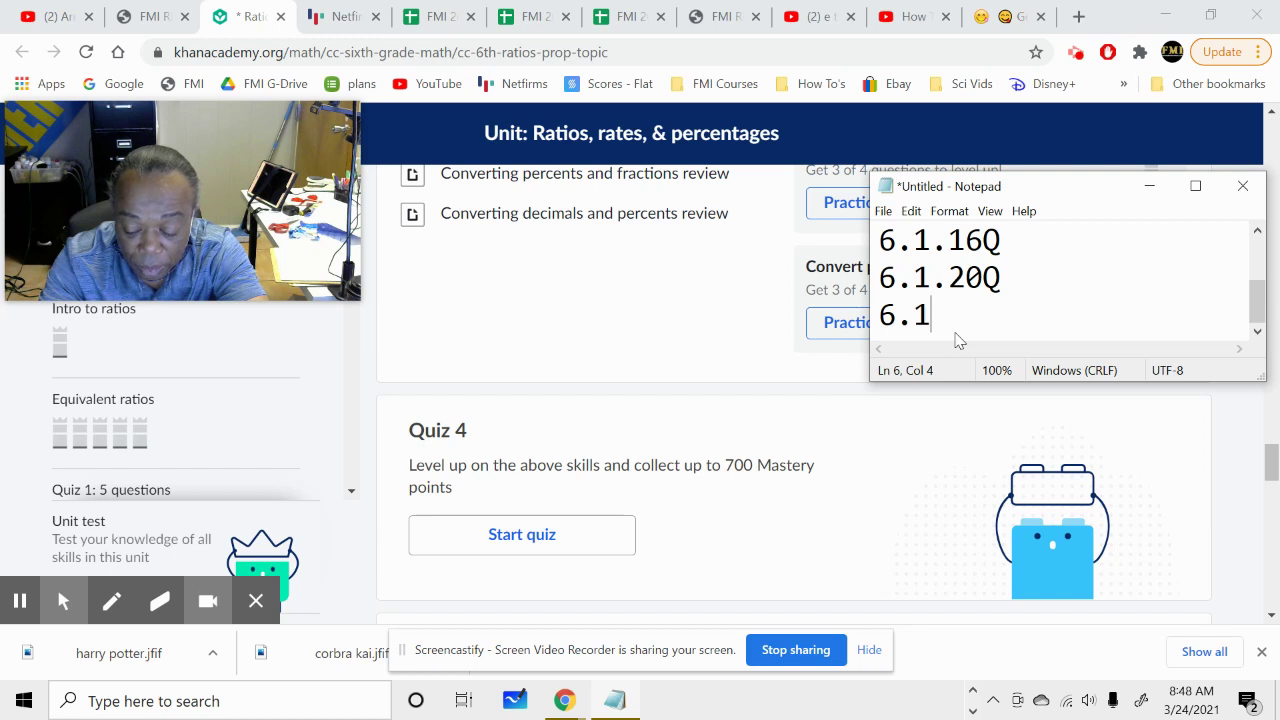
type(".")
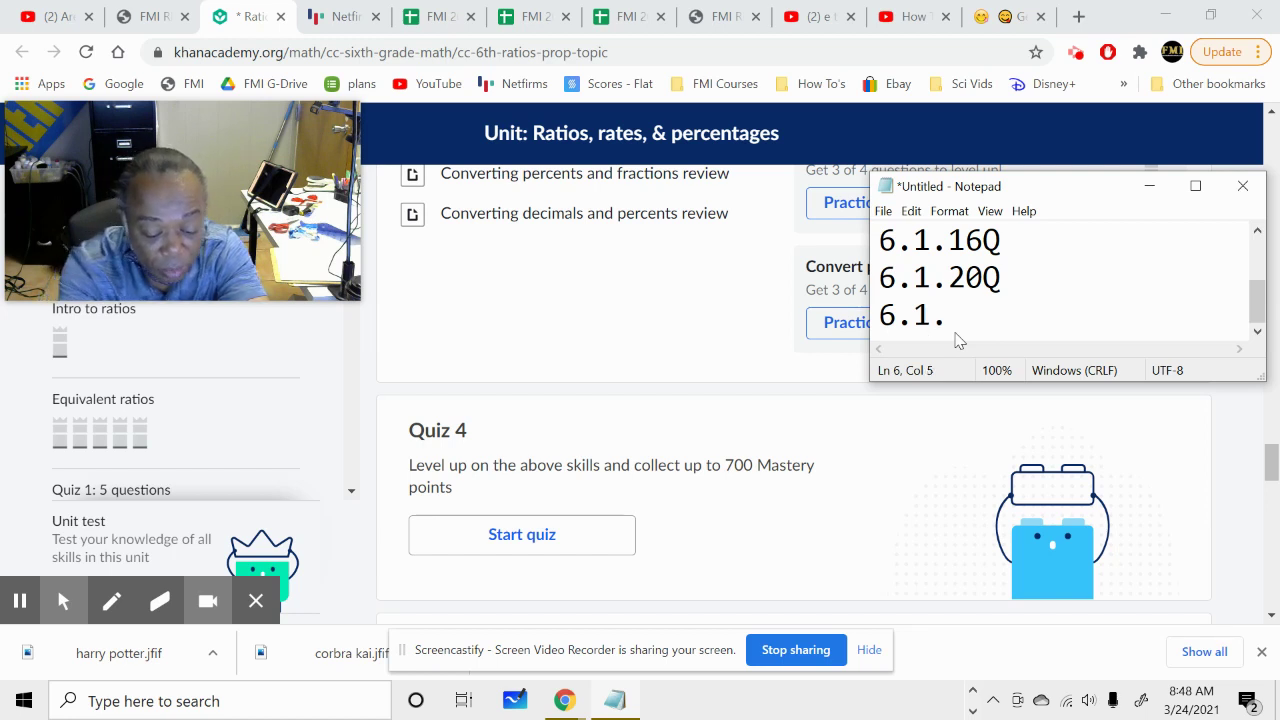
type("28Q")
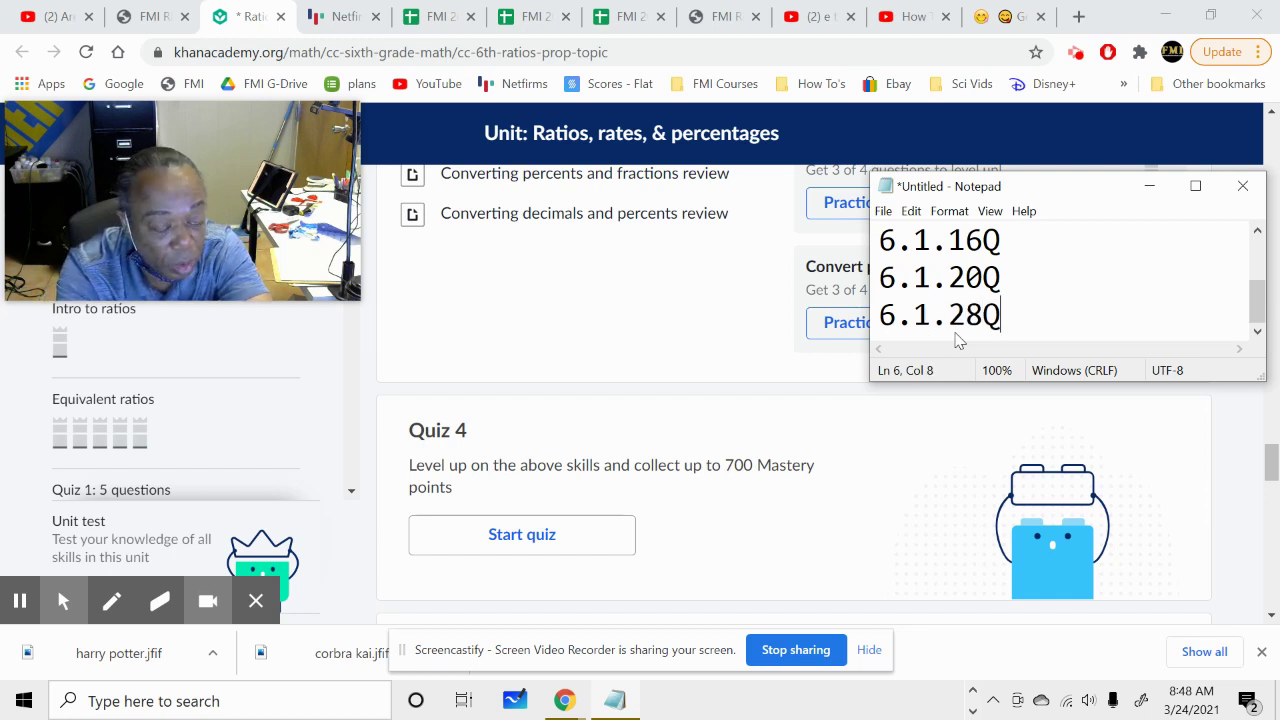
key("Return")
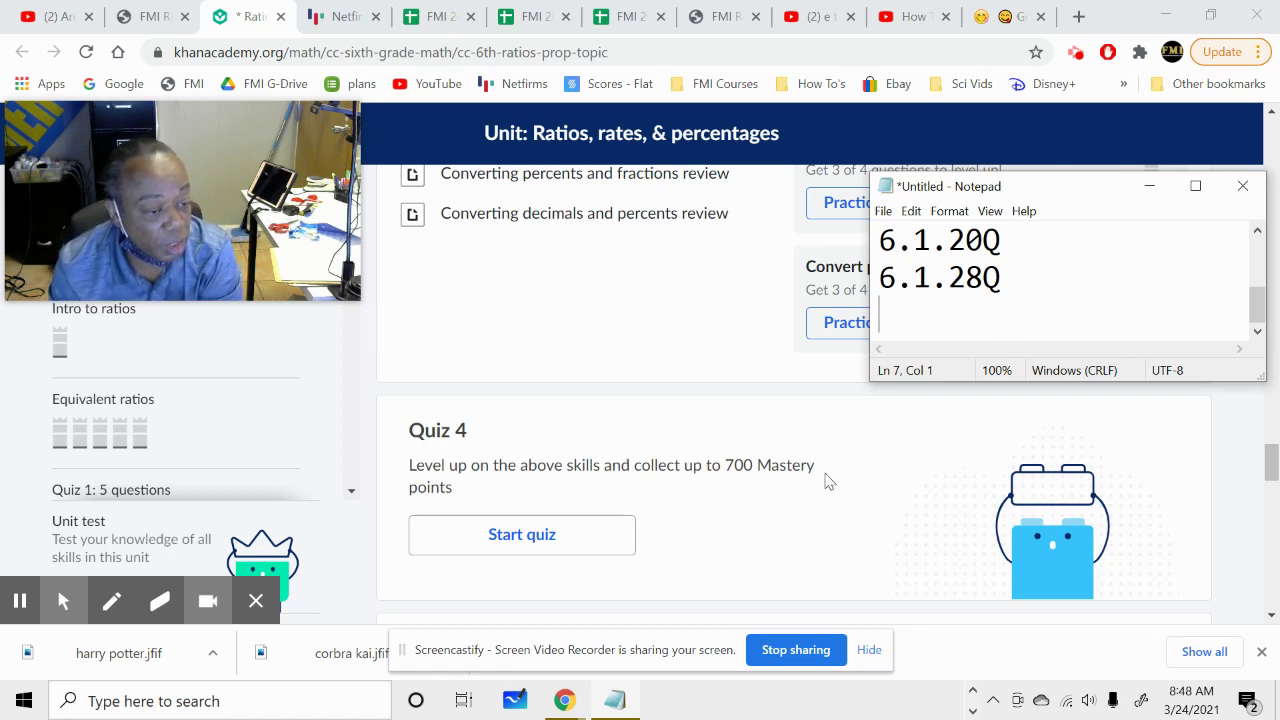
scroll(826, 481, "down", 3)
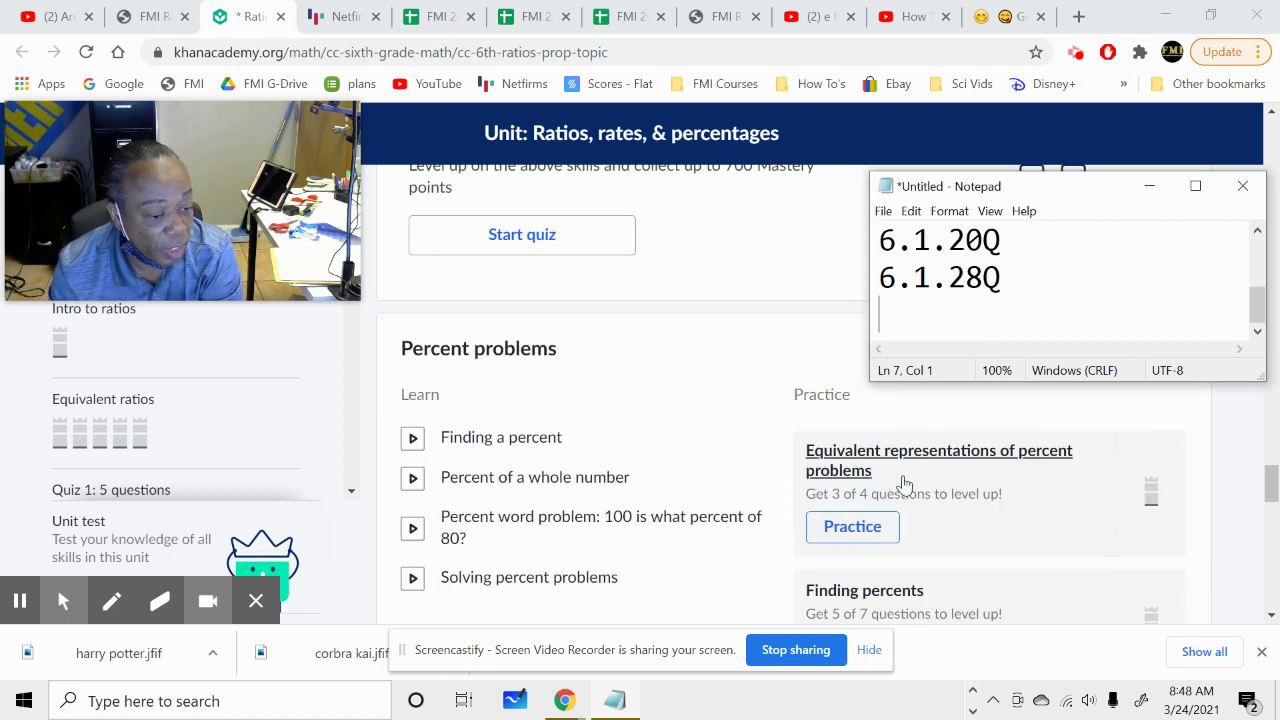
scroll(903, 490, "down", 3)
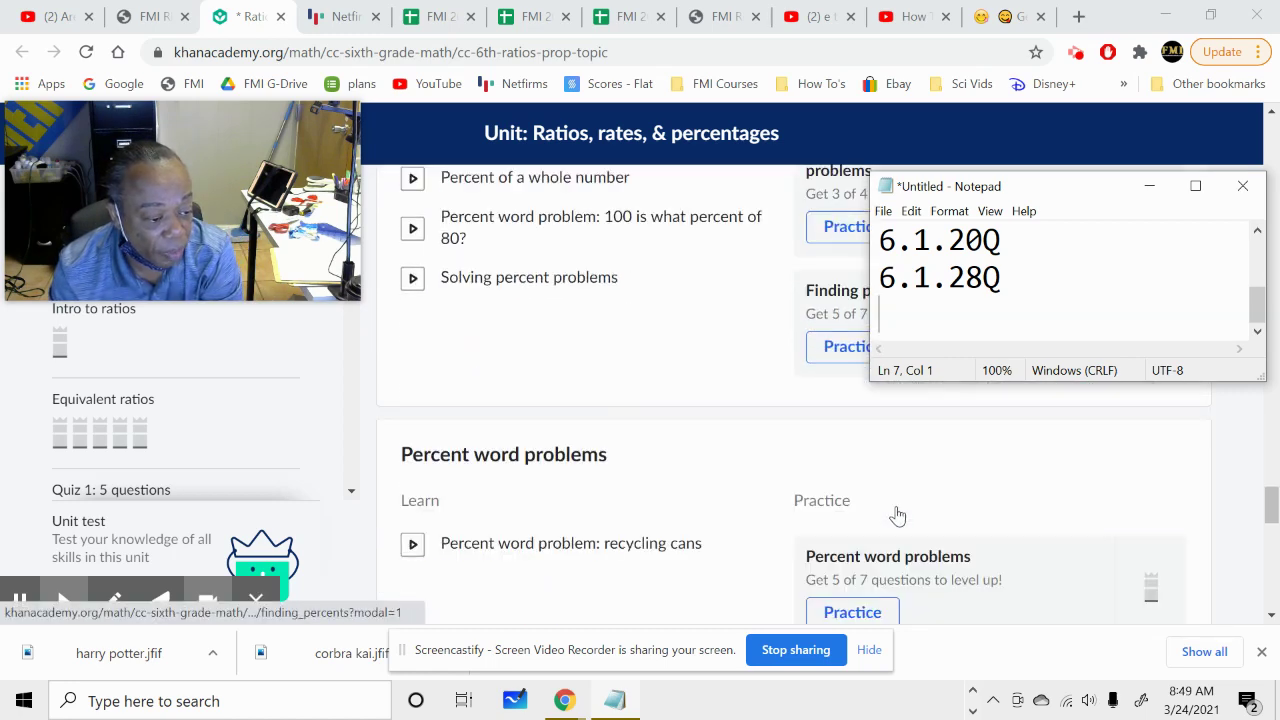
scroll(893, 520, "down", 3)
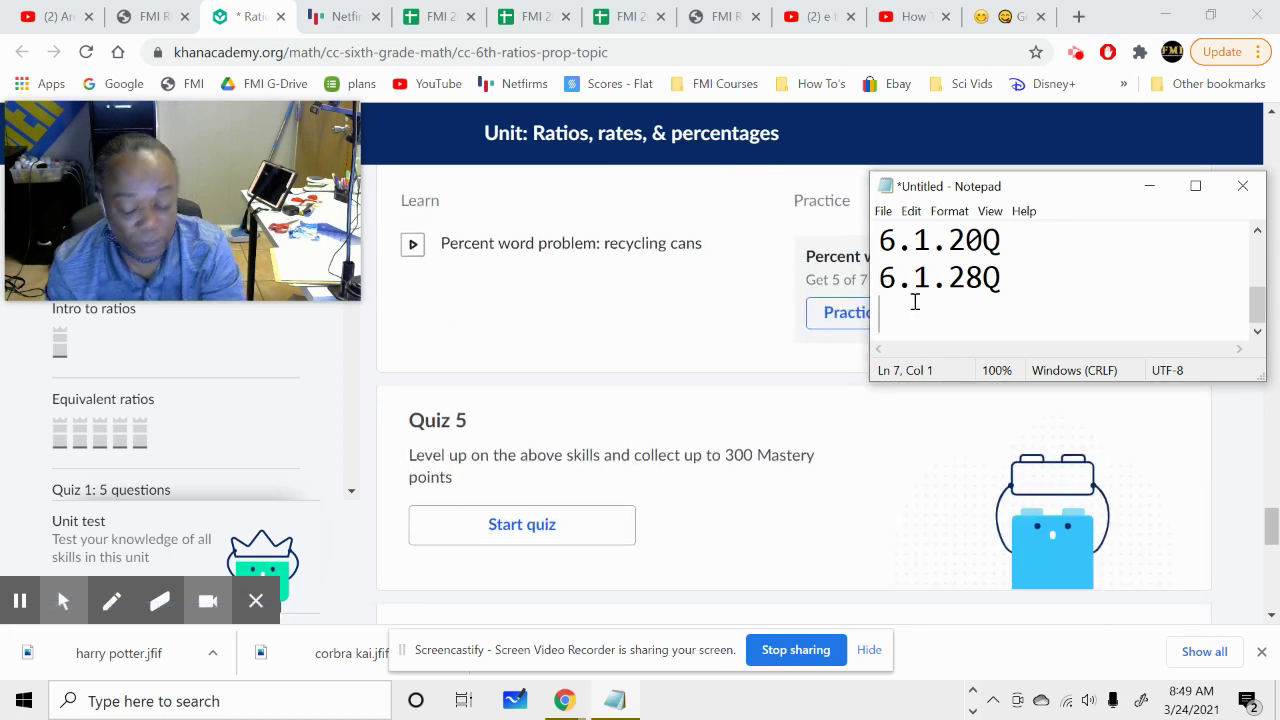
Add 6.1.32Q, removing the stray @, then 6.1.33T for the unit test.
type("6.1.")
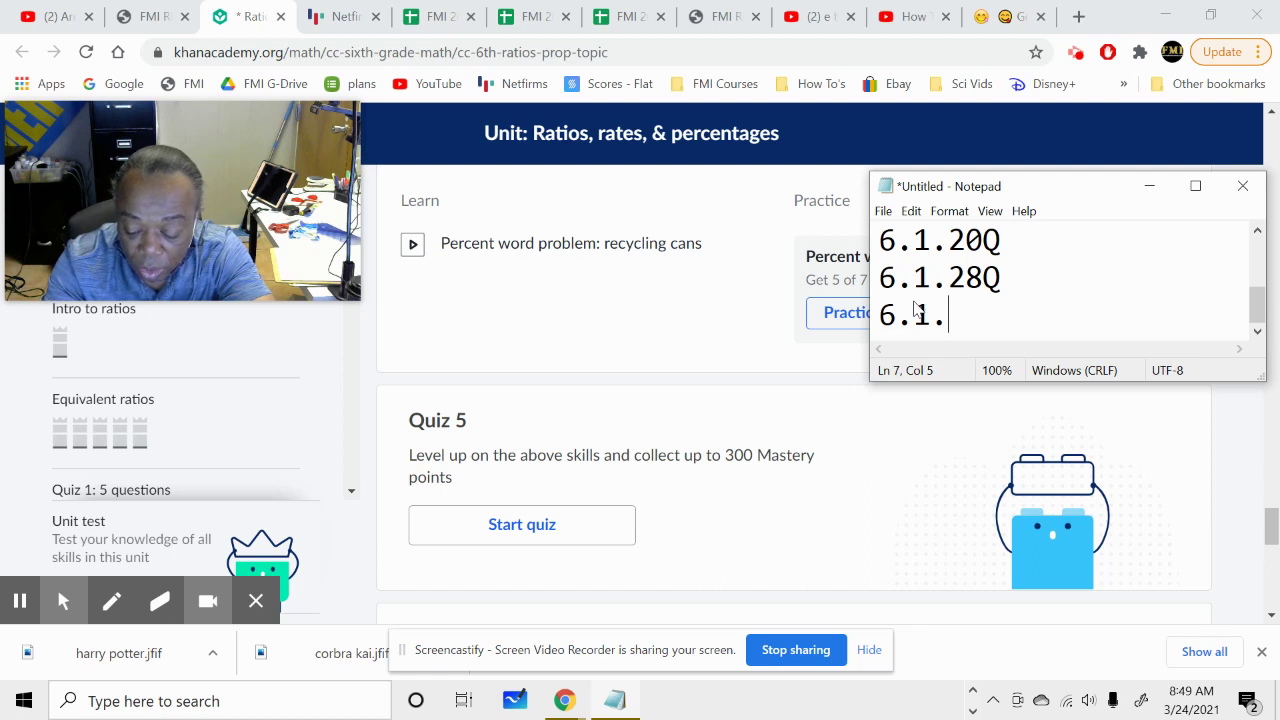
type("32")
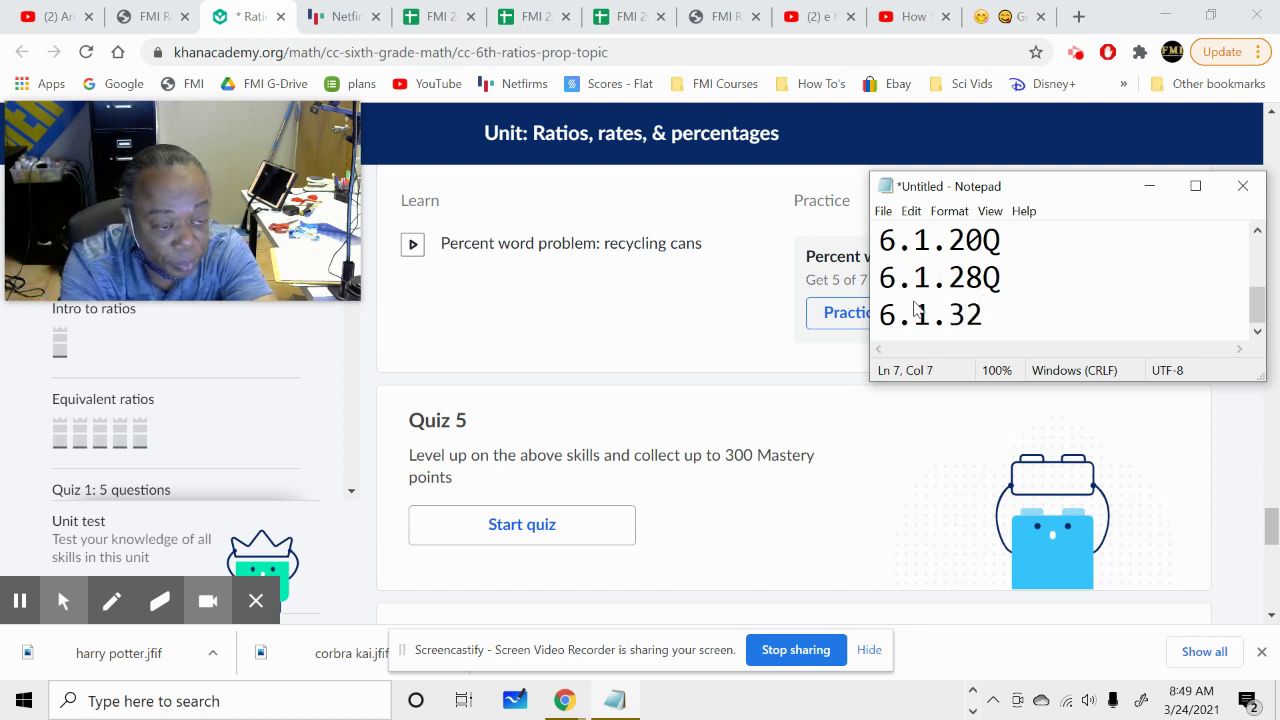
type("@")
key("BackSpace")
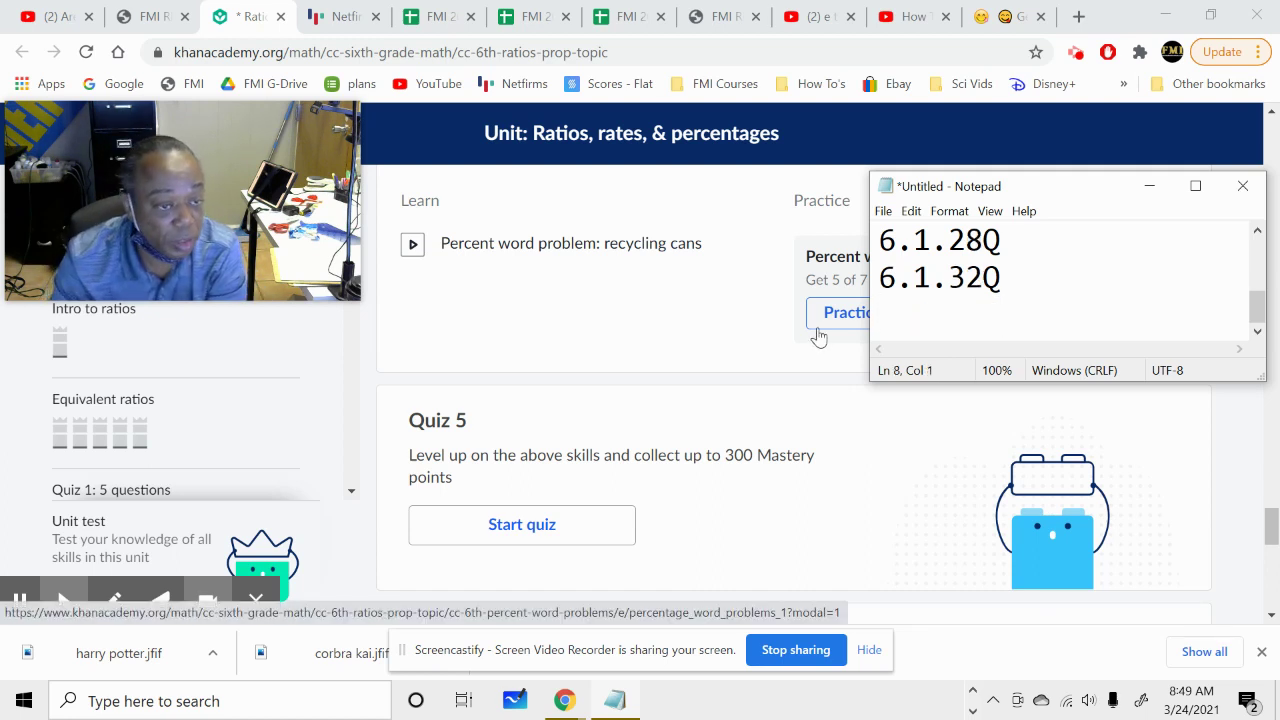
scroll(651, 491, "down", 3)
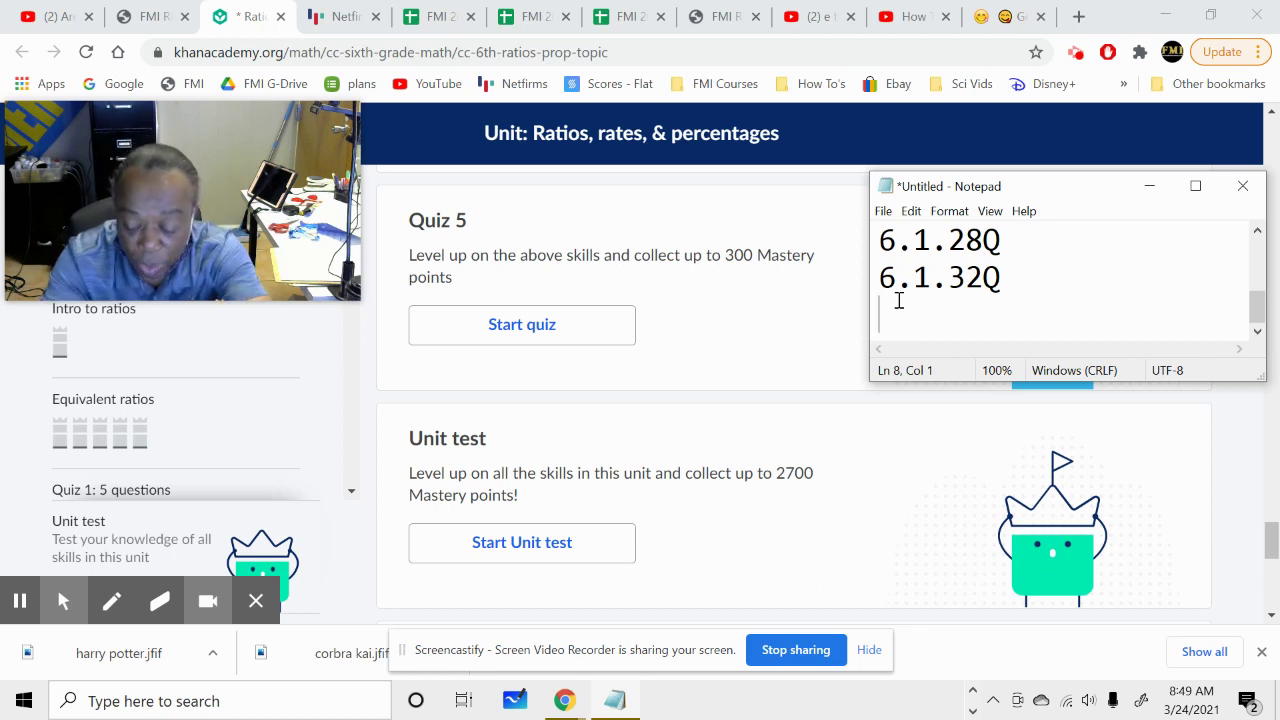
type("6.1.33")
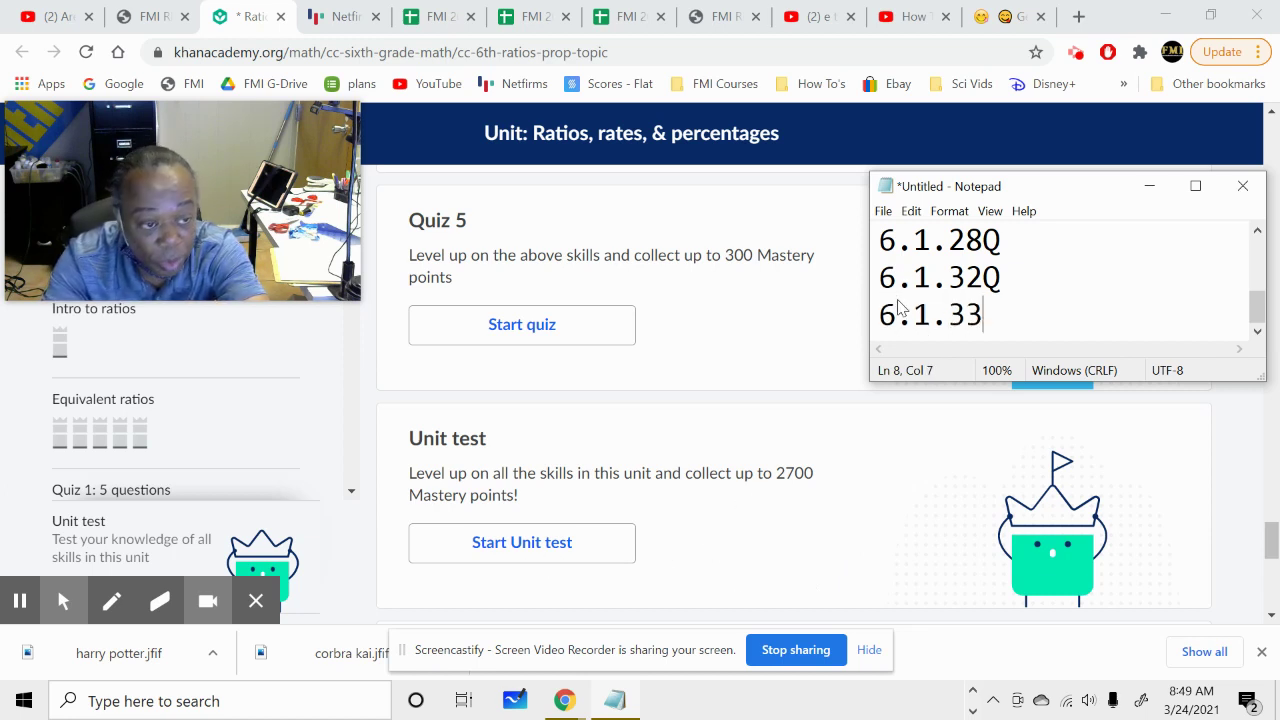
type("T")
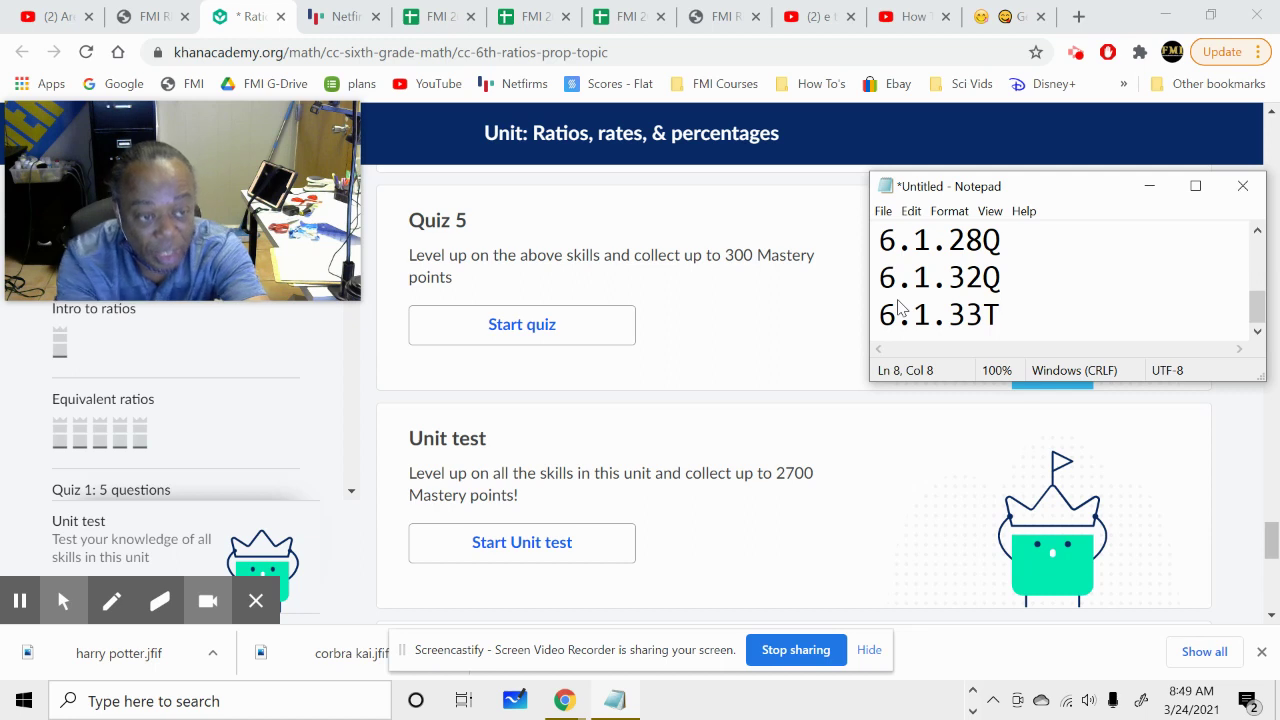